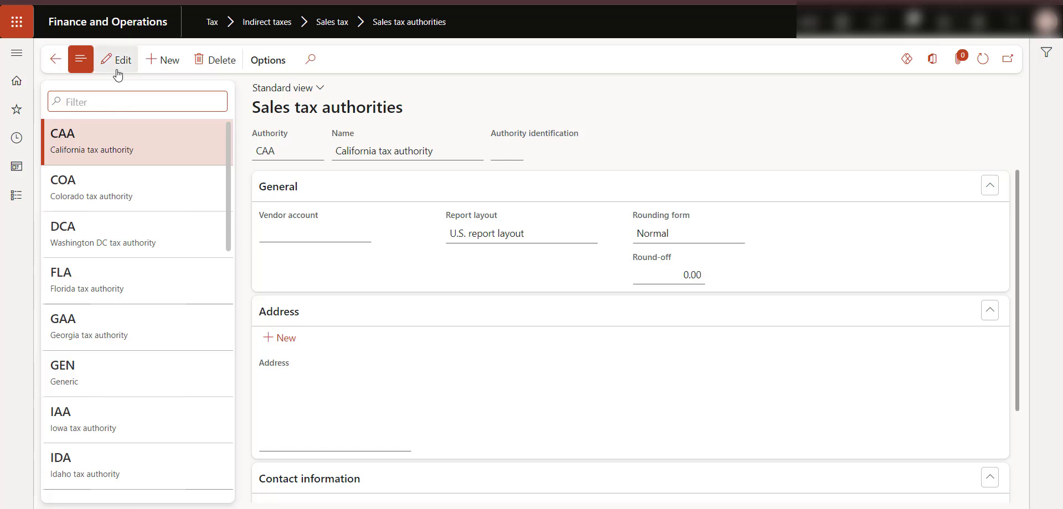
- Filter the sales tax authorities list for CRA, then clear the filter
key(Caps_Lock)
text(CRA)
key(Return)
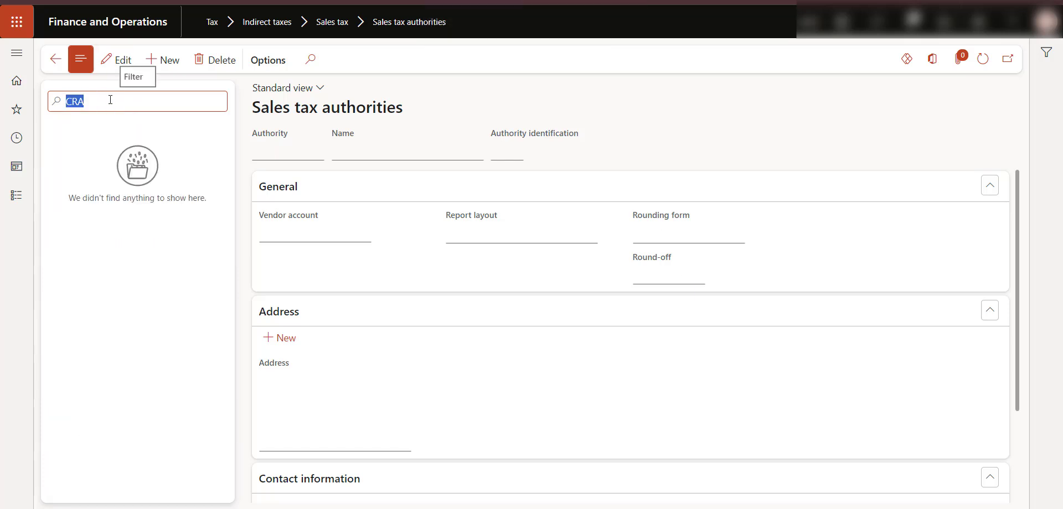
key(BackSpace)
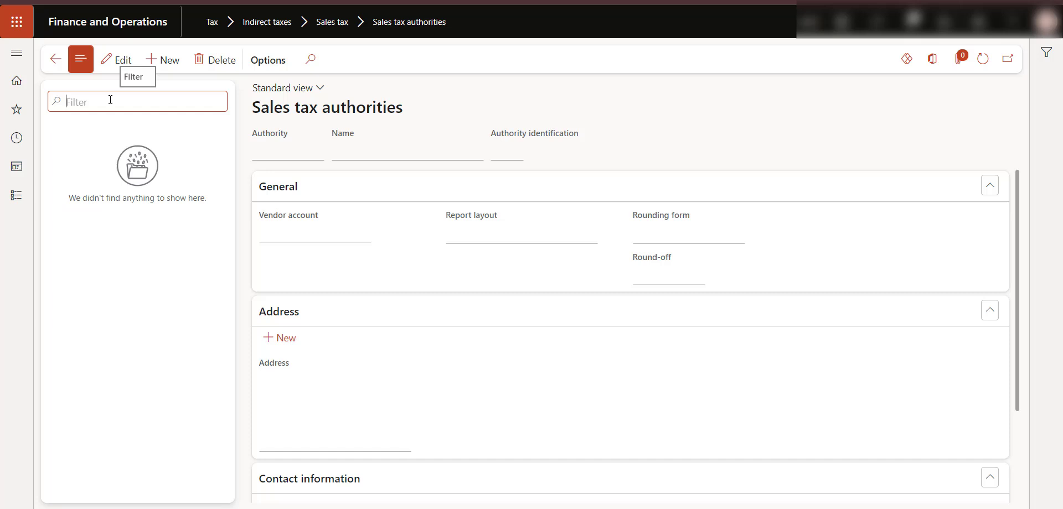
- Create a new sales tax authority with the authority code CRA
click(162, 60)
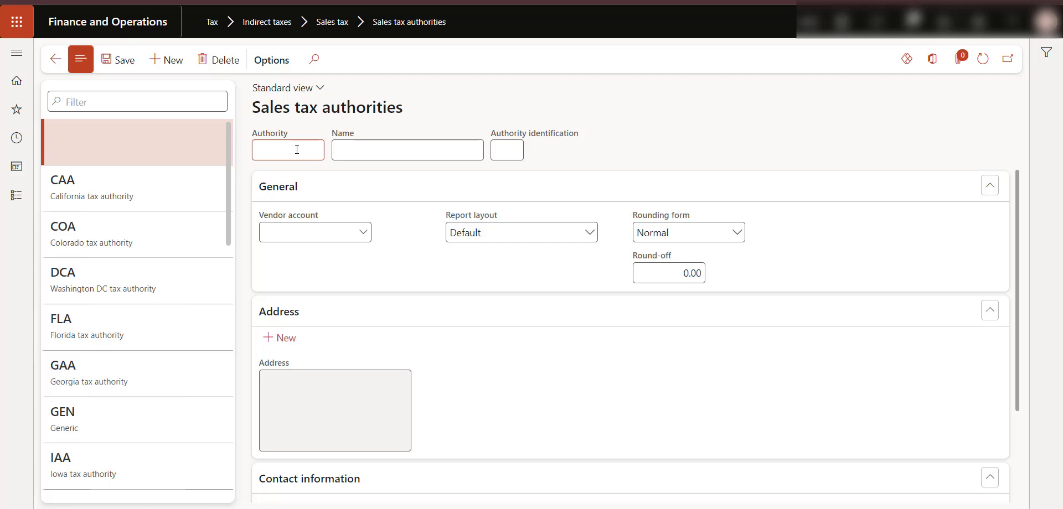
key(Caps_Lock)
text(cta)
key(BackSpace)
key(BackSpace)
key(Caps_Lock)
text(T)
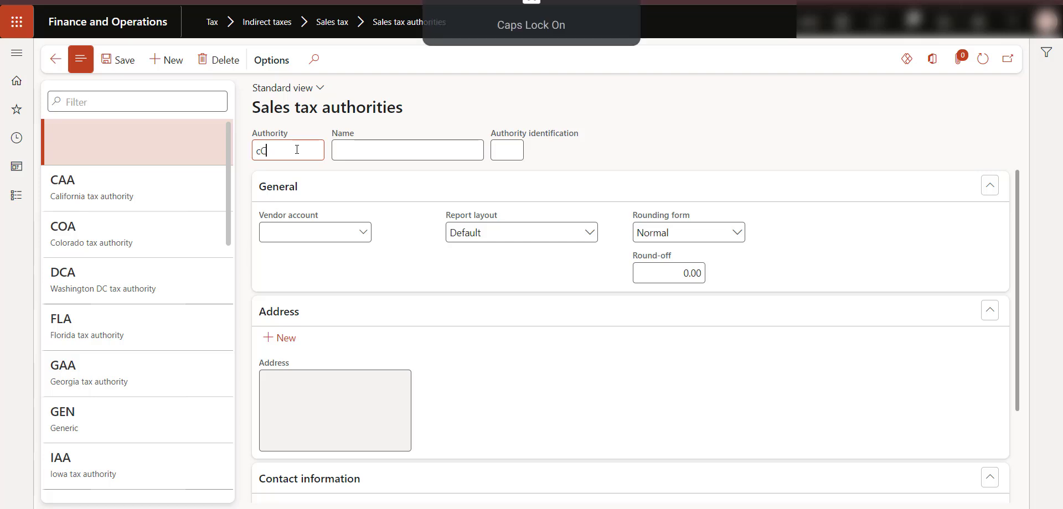
key(BackSpace)
key(BackSpace)
text(CRA)
key(Tab)
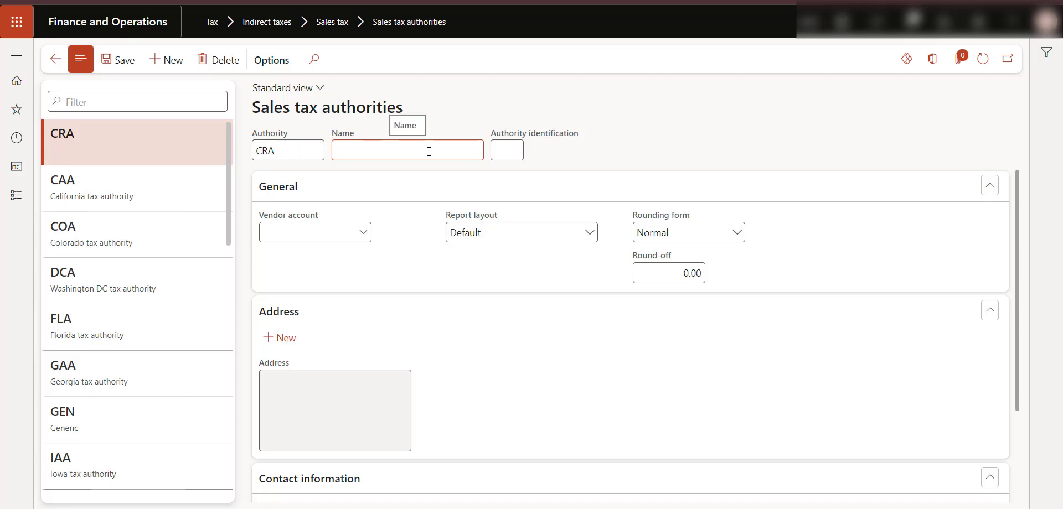
- Name the CRA authority Canada Revenue Agency
key(Caps_Lock)
text(C)
key(Caps_Lock)
key(Caps_Lock)
text(an)
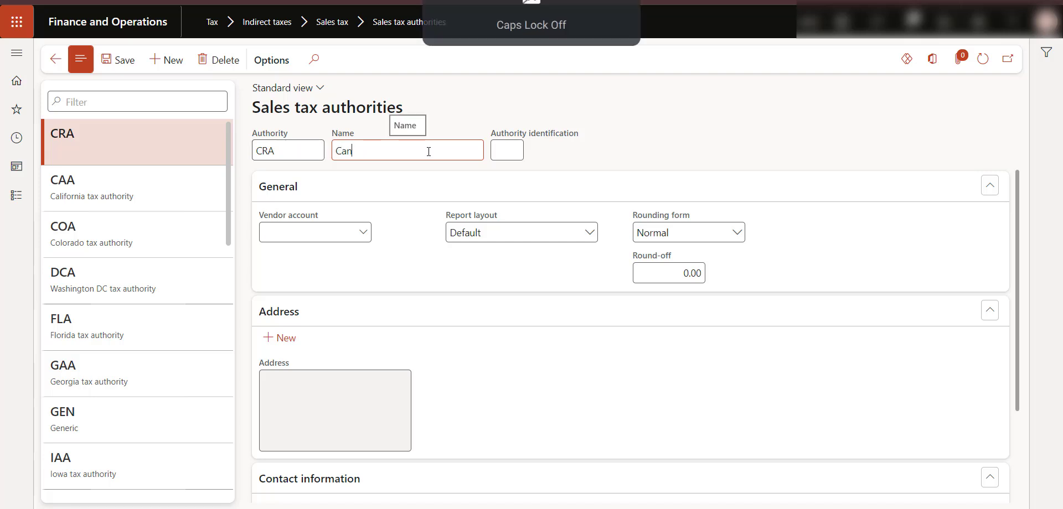
text(ada Revenue Agency)
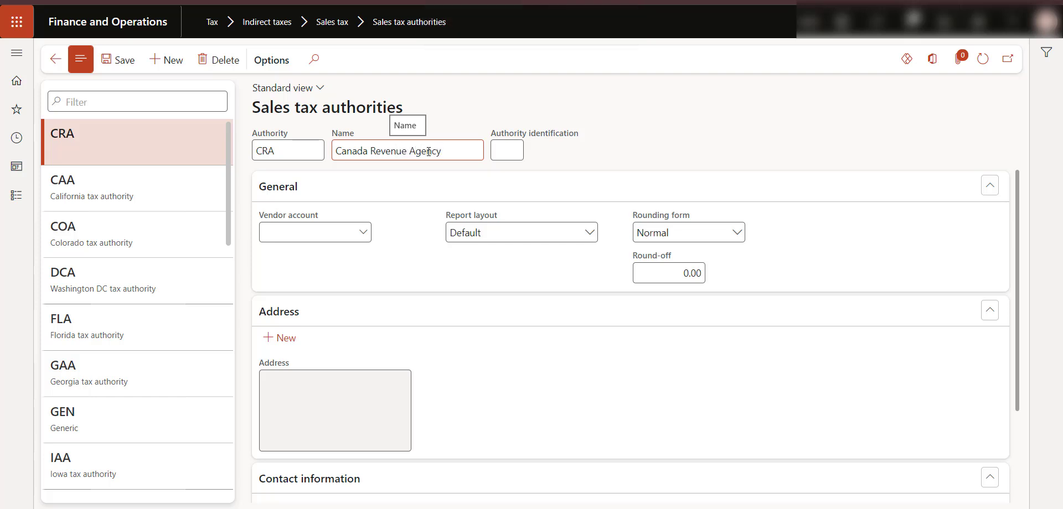
click(416, 254)
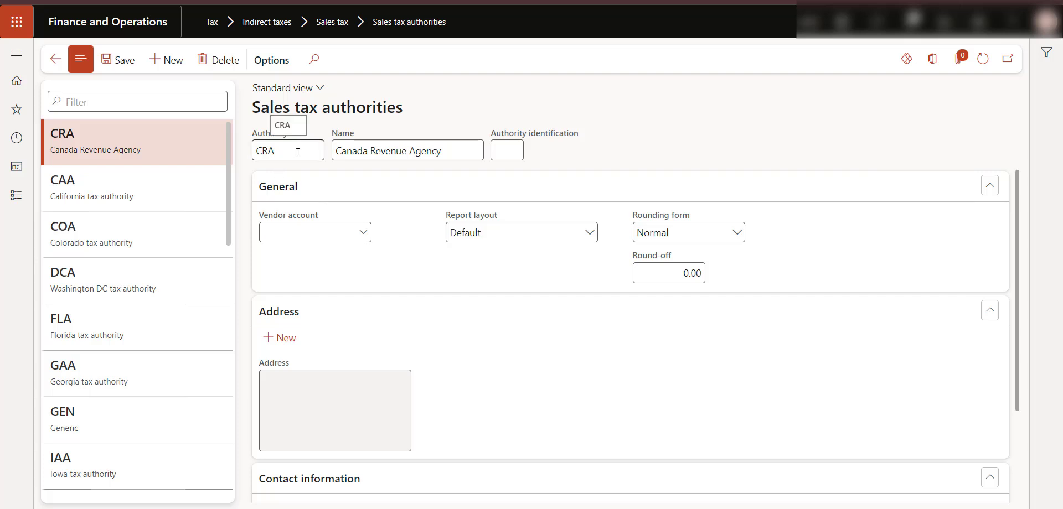
- Set the authority's vendor account to 1001 and its report layout to U.S. report layout
click(364, 233)
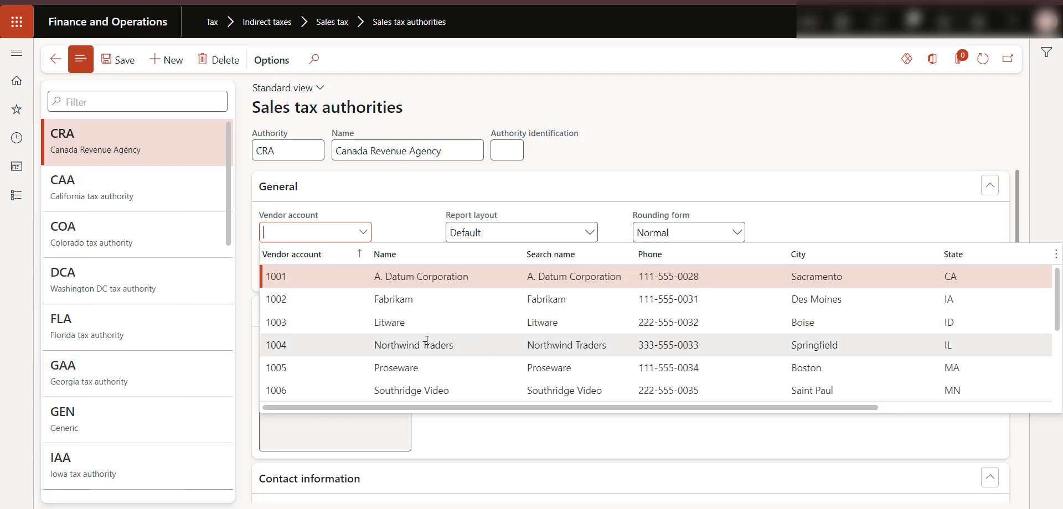
click(426, 278)
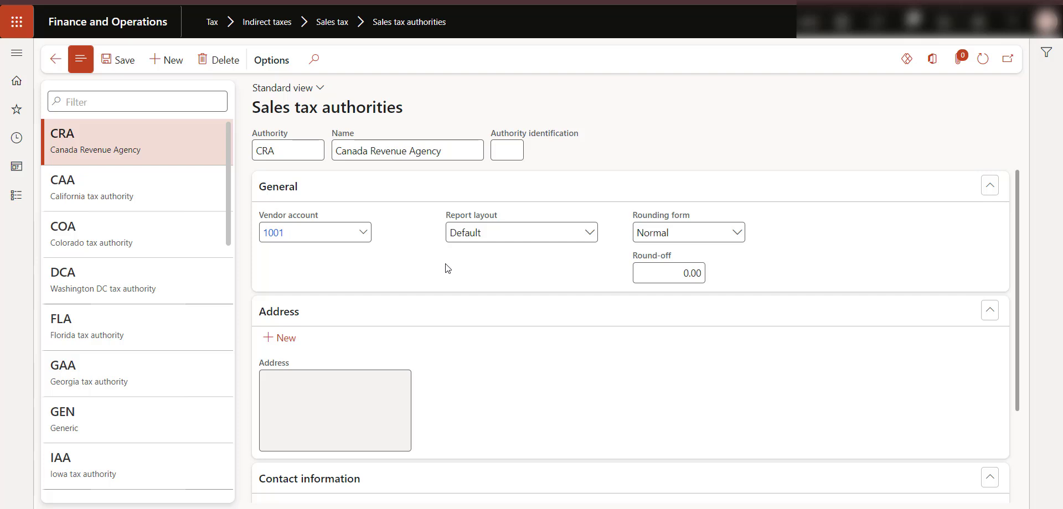
click(591, 233)
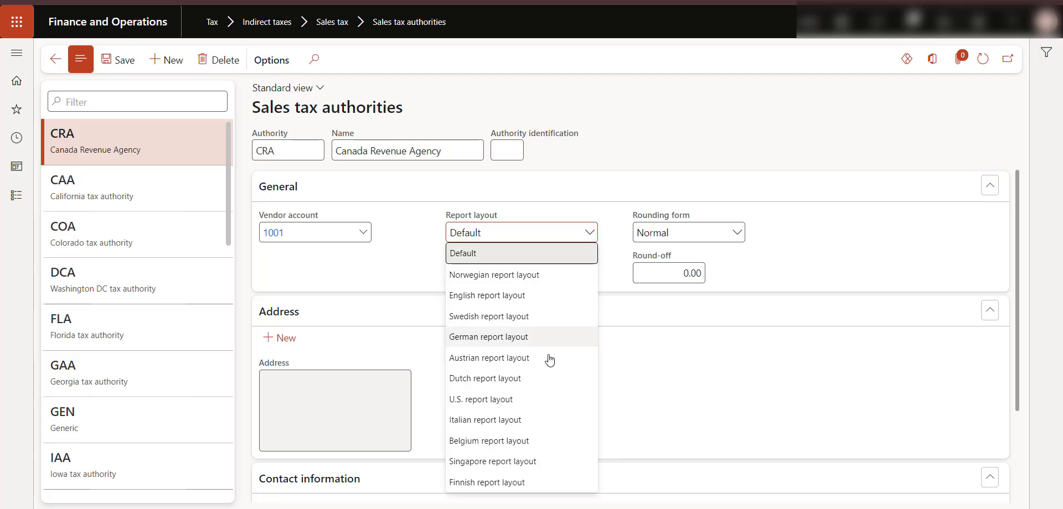
click(529, 405)
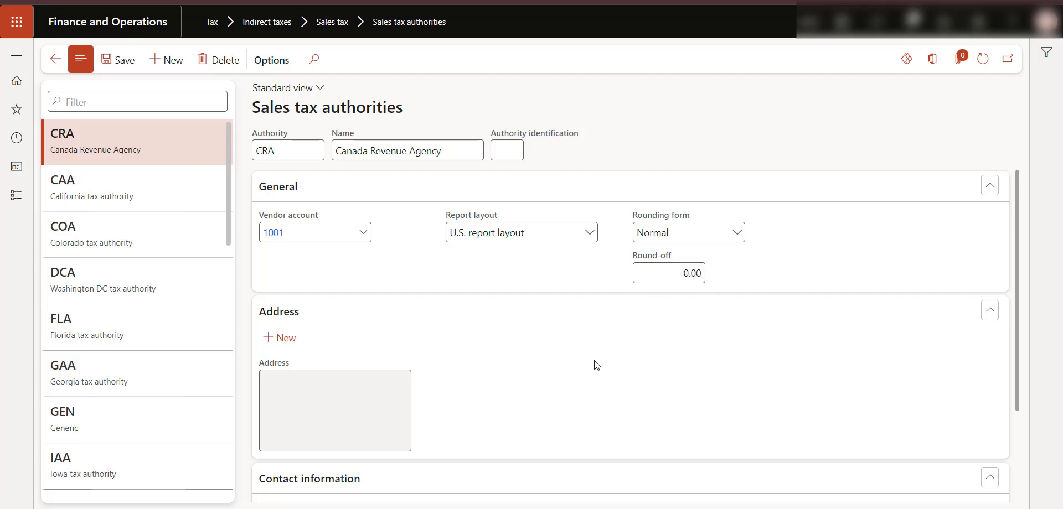
- Save the new Canada Revenue Agency tax authority
scroll(596, 365, down, 3)
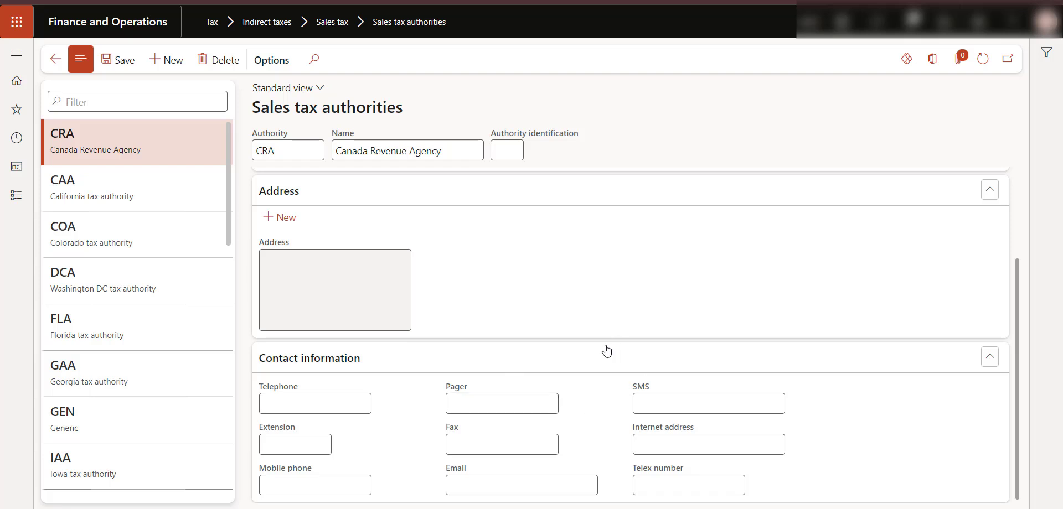
scroll(560, 352, up, 2)
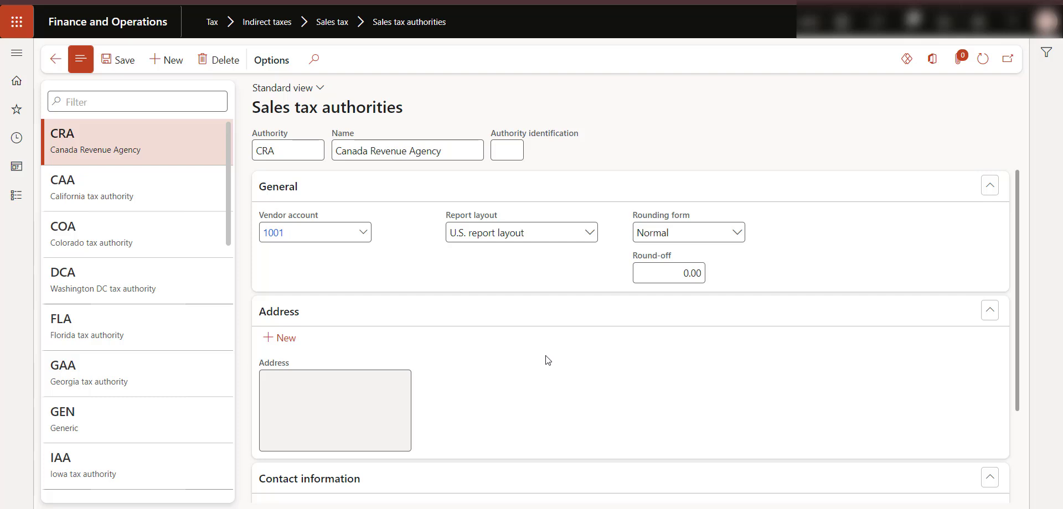
click(117, 59)
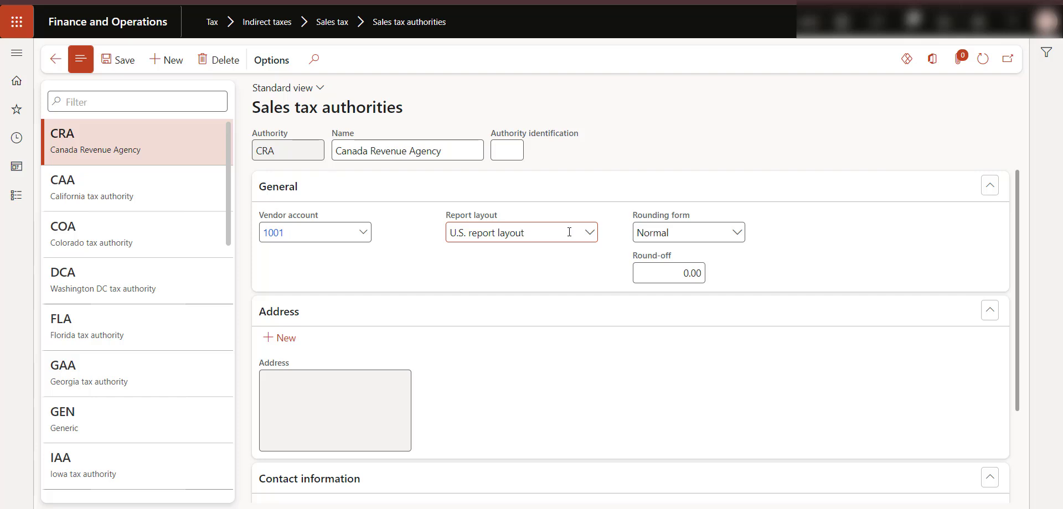
click(172, 67)
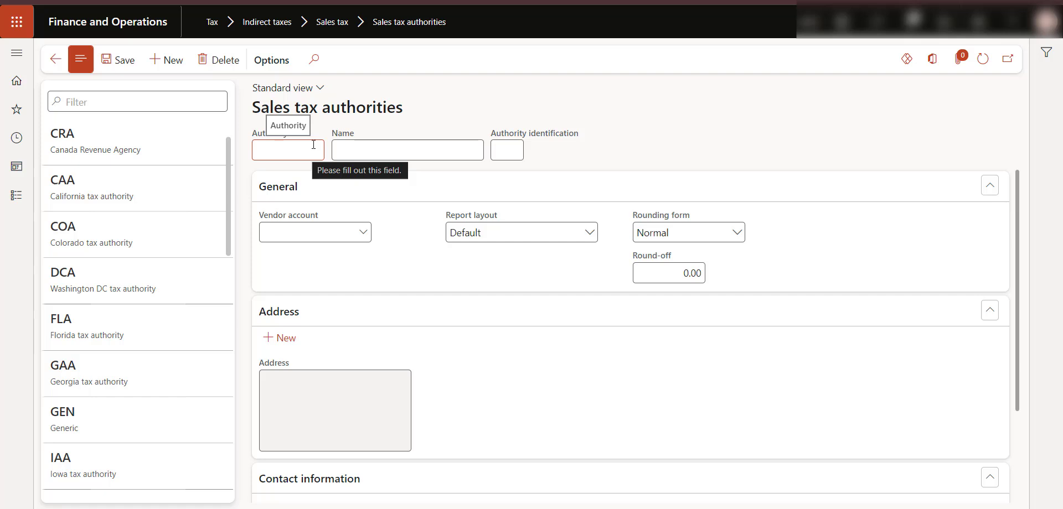
key(Caps_Lock)
text(B)
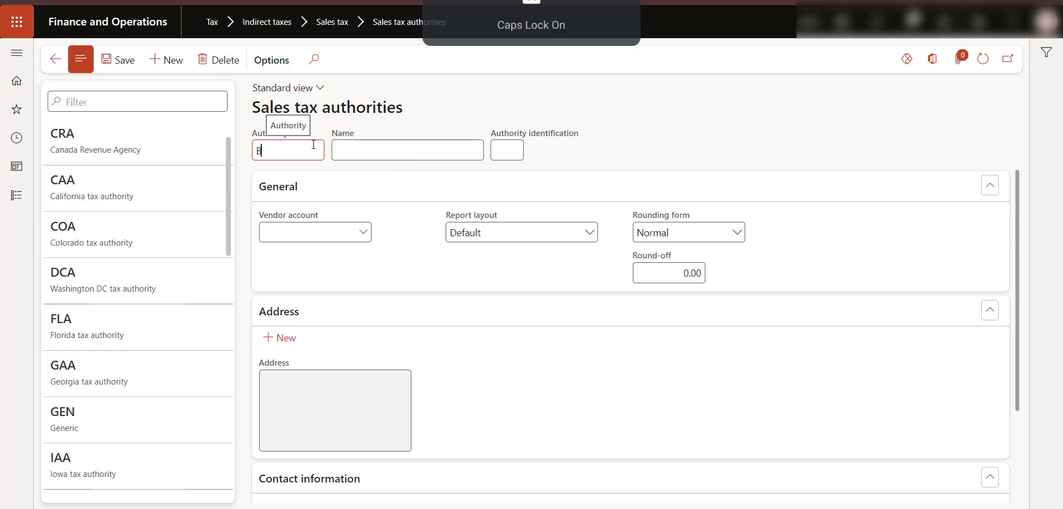
text(C)
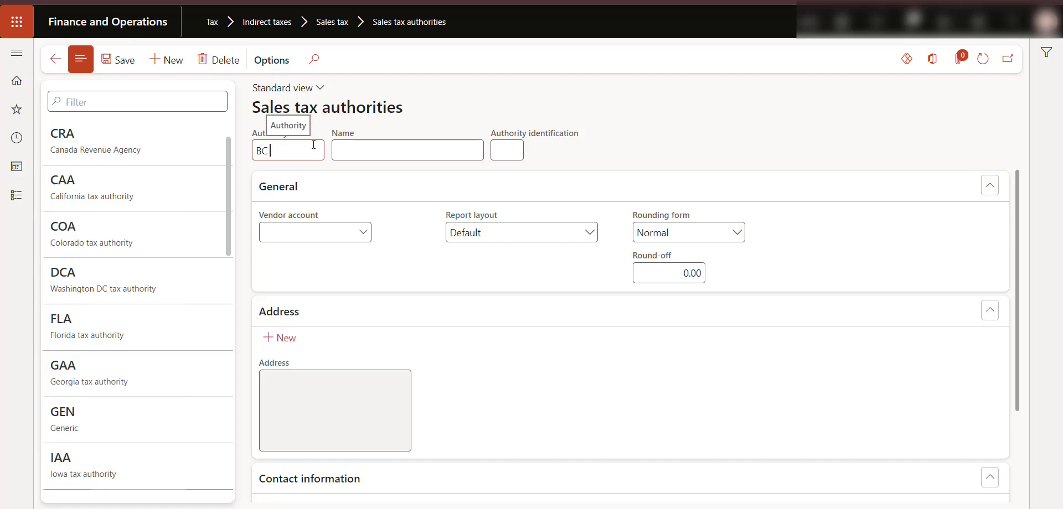
text( TA)
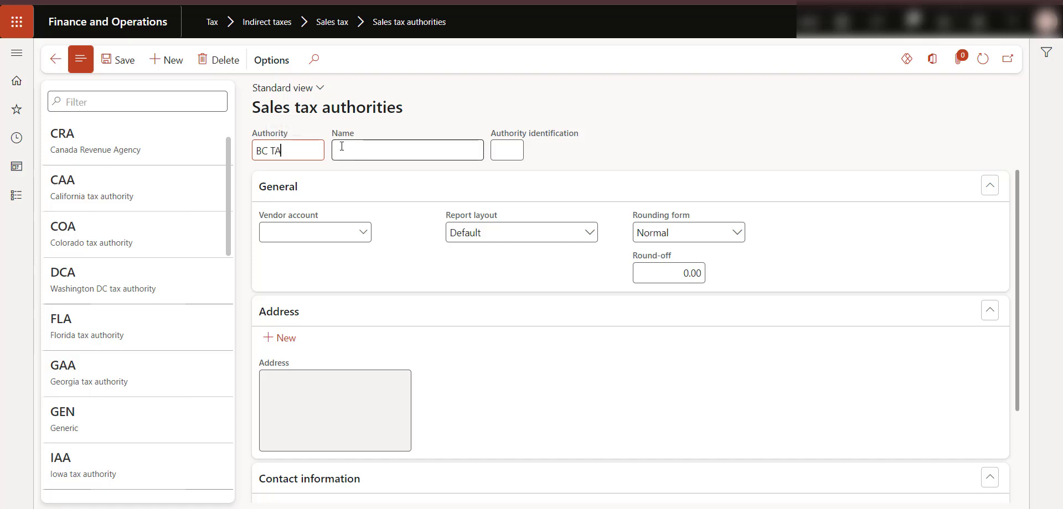
click(358, 153)
key(Caps_Lock)
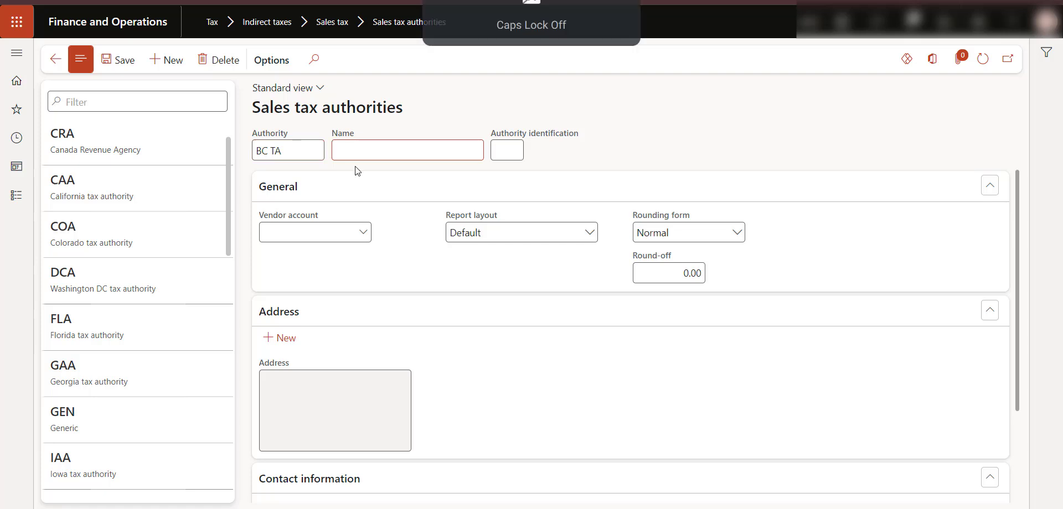
text(B)
key(Caps_Lock)
text(C T)
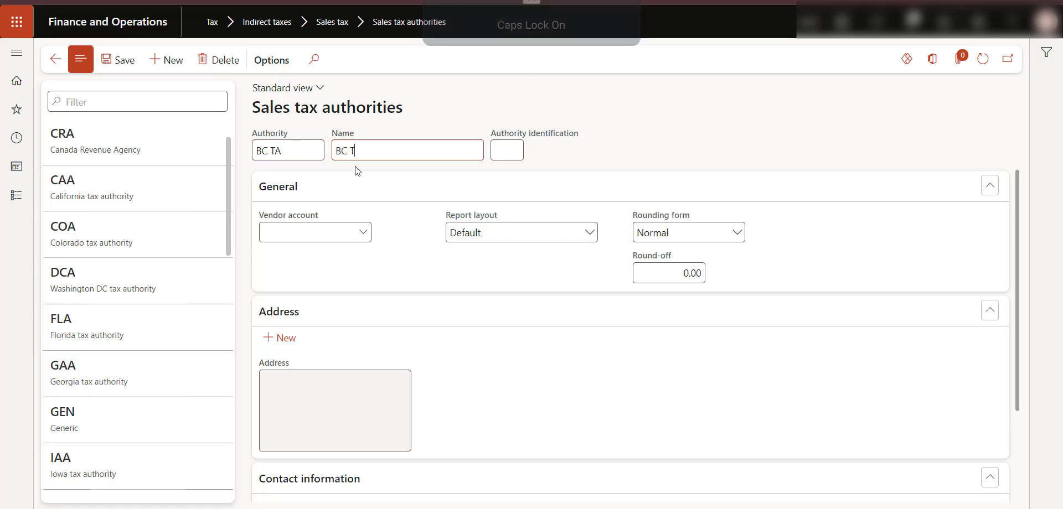
key(Caps_Lock)
text(ax)
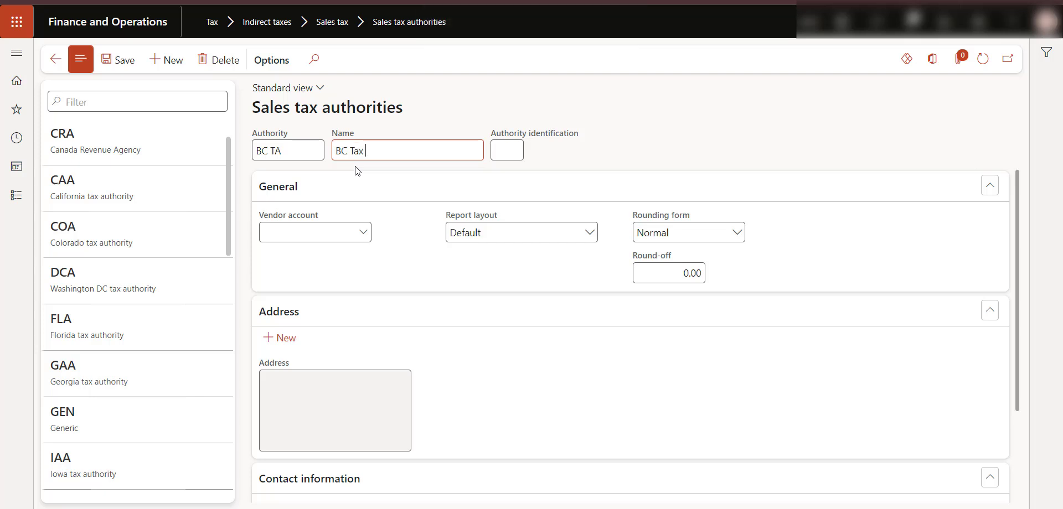
key(Caps_Lock)
text(A)
key(Caps_Lock)
text(uthorities)
click(601, 164)
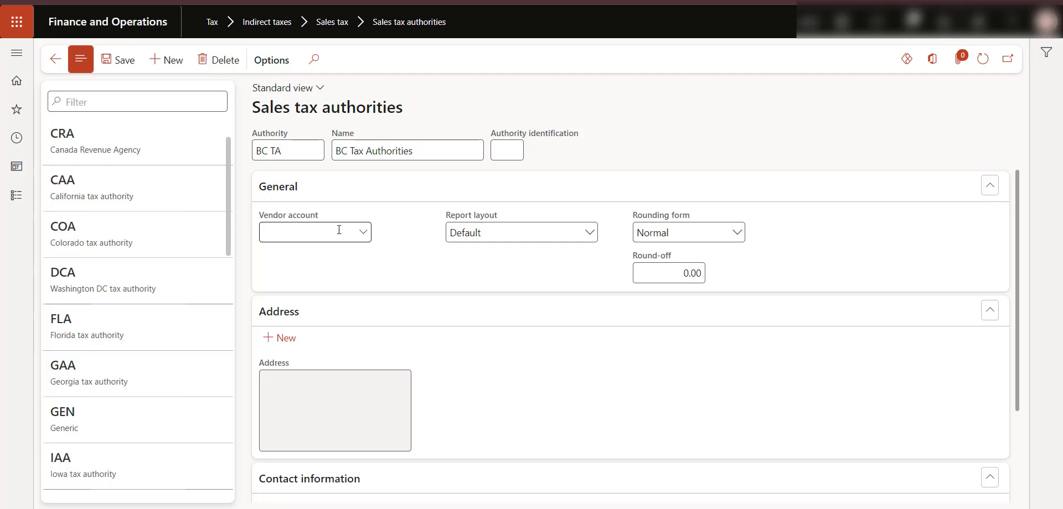
click(215, 60)
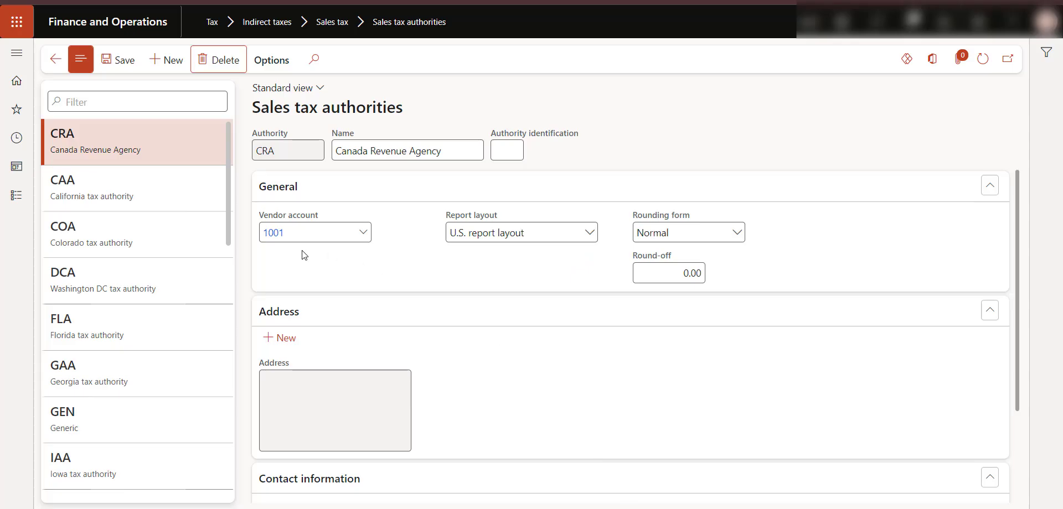
- Open the Sales tax settlement periods page
click(16, 200)
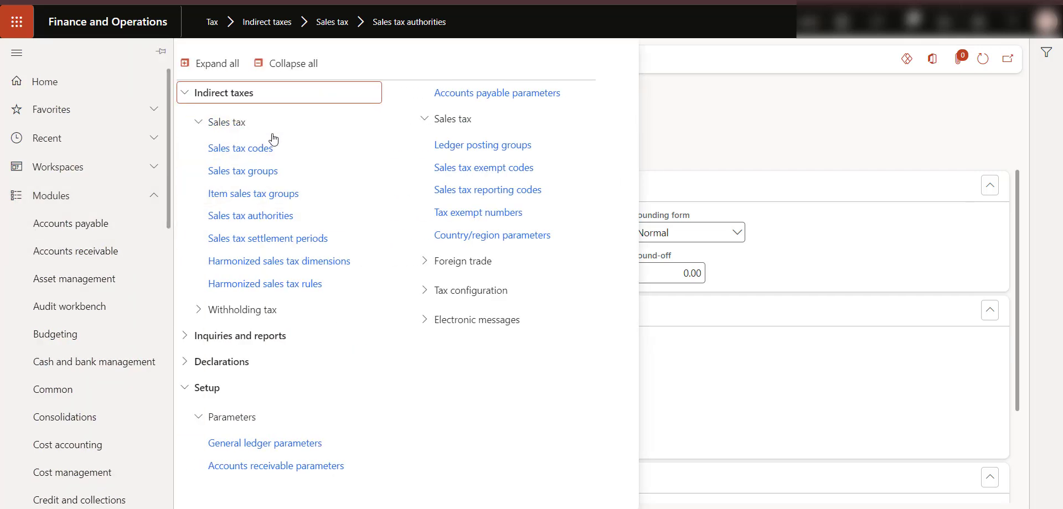
click(301, 239)
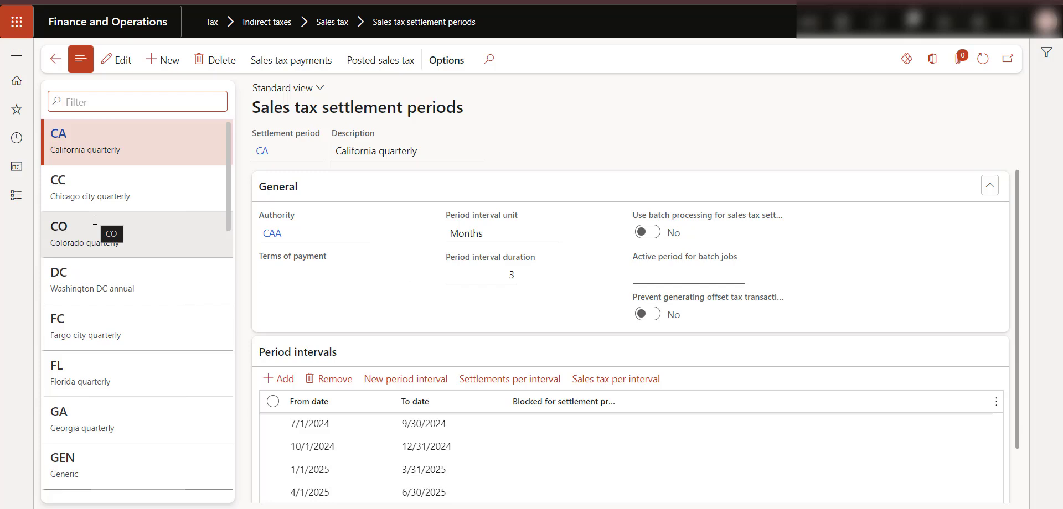
- Switch to the presentation and open the Canadian Tax Rules slide
click(471, 508)
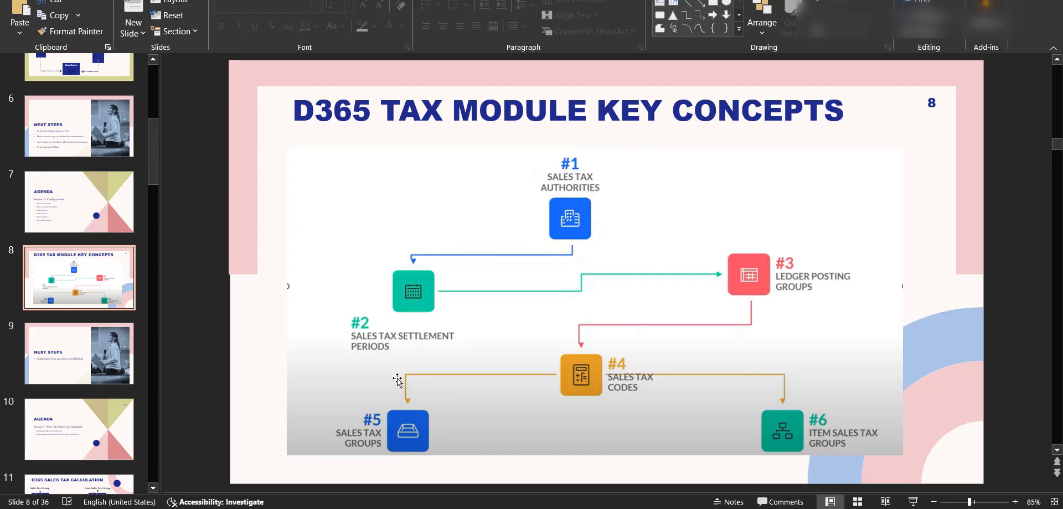
scroll(102, 245, up, 4)
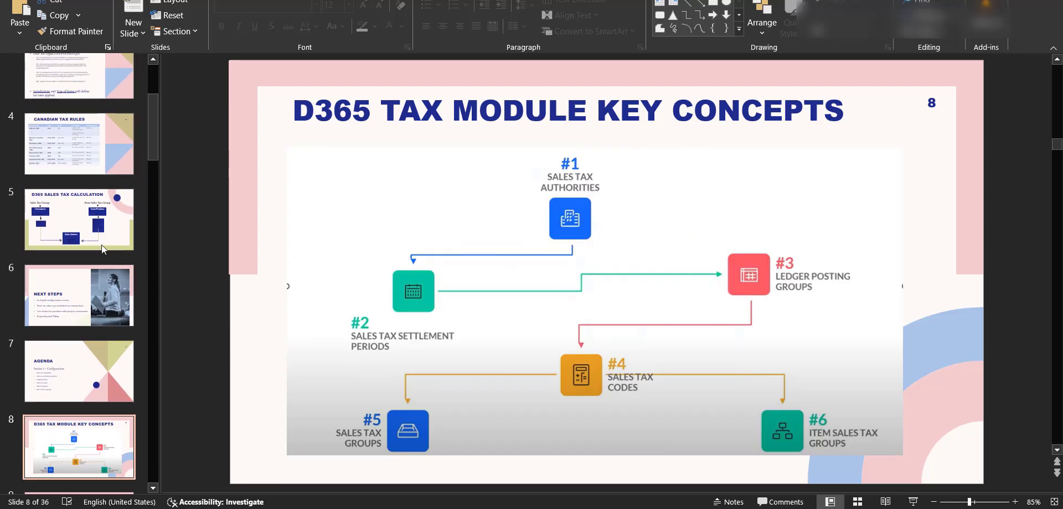
scroll(101, 244, up, 1)
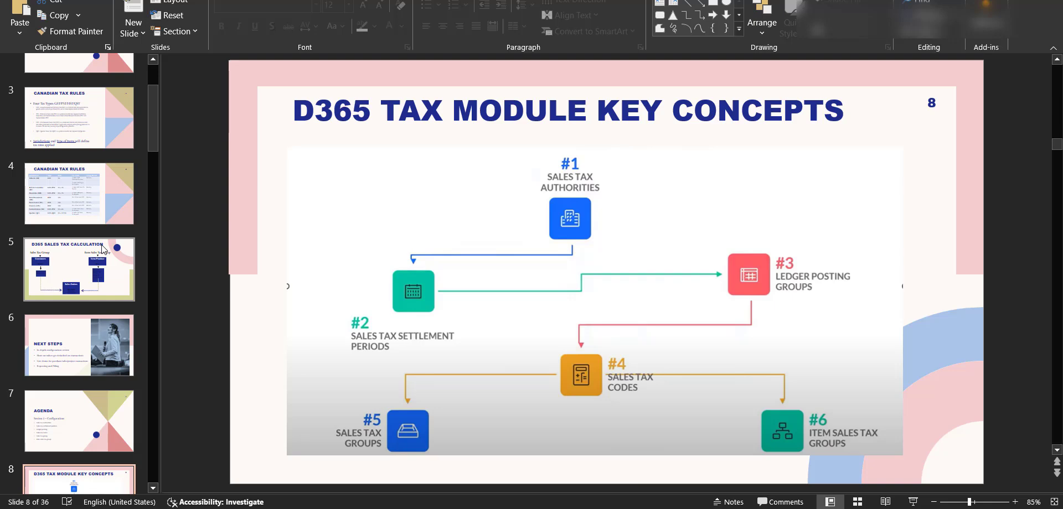
scroll(101, 244, up, 2)
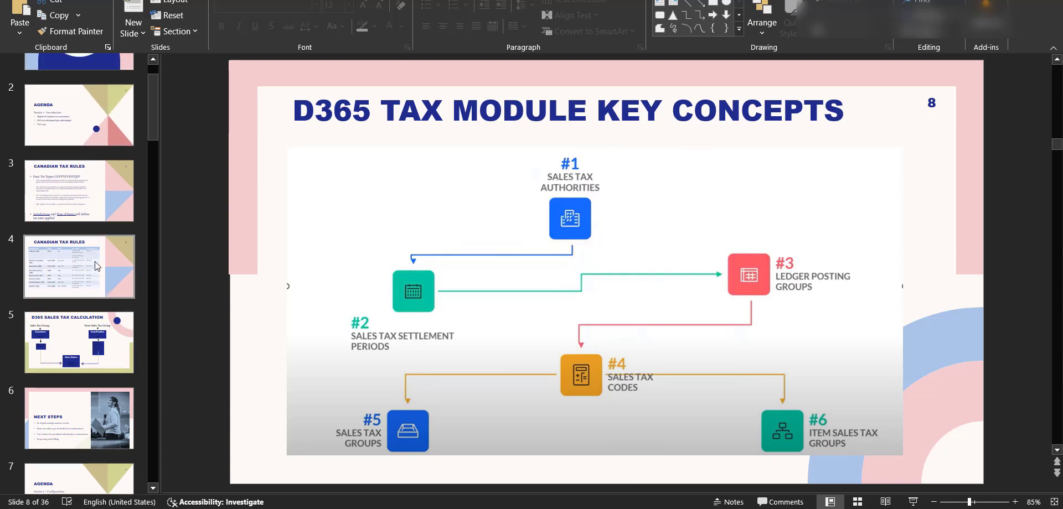
click(95, 267)
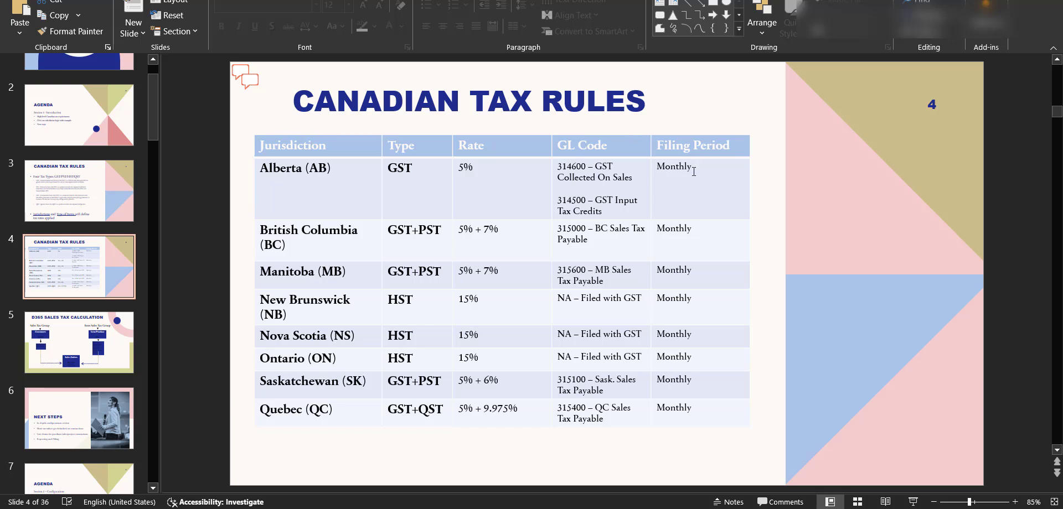
- Change the Quebec filing period in the slide's table to Anually
click(688, 409)
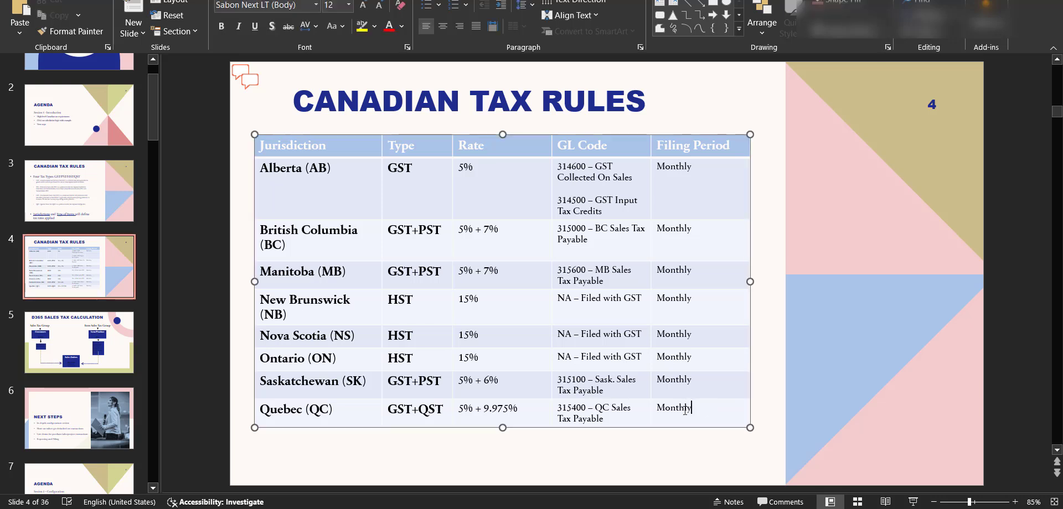
double_click(685, 411)
text(Anually)
click(779, 402)
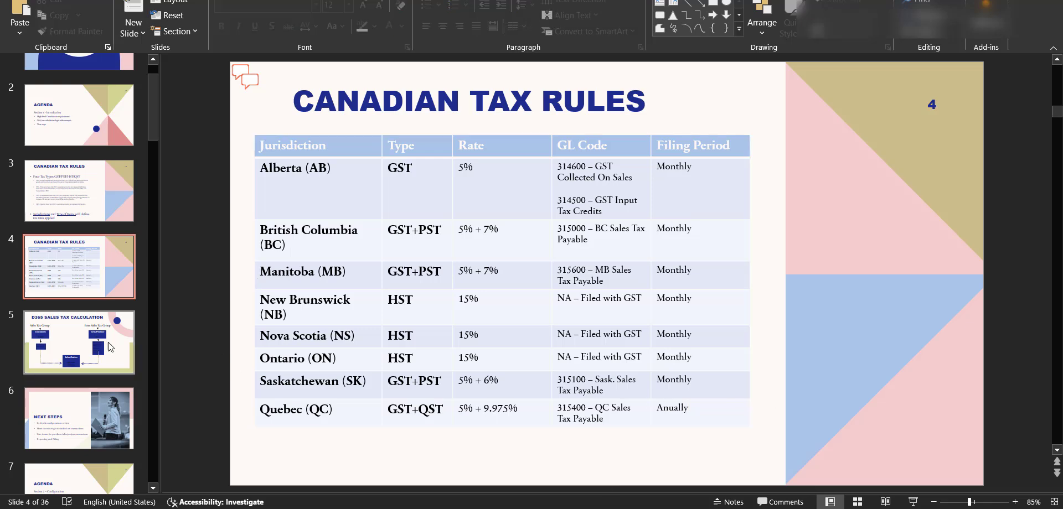
- Return to Finance and Operations and start a new sales tax settlement period
scroll(92, 410, down, 1)
key(alt+Tab)
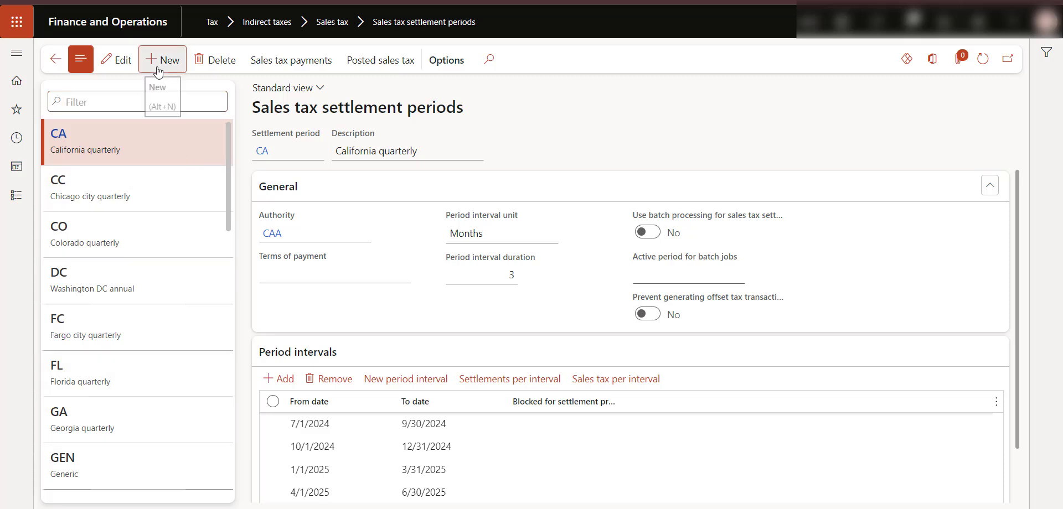
click(142, 65)
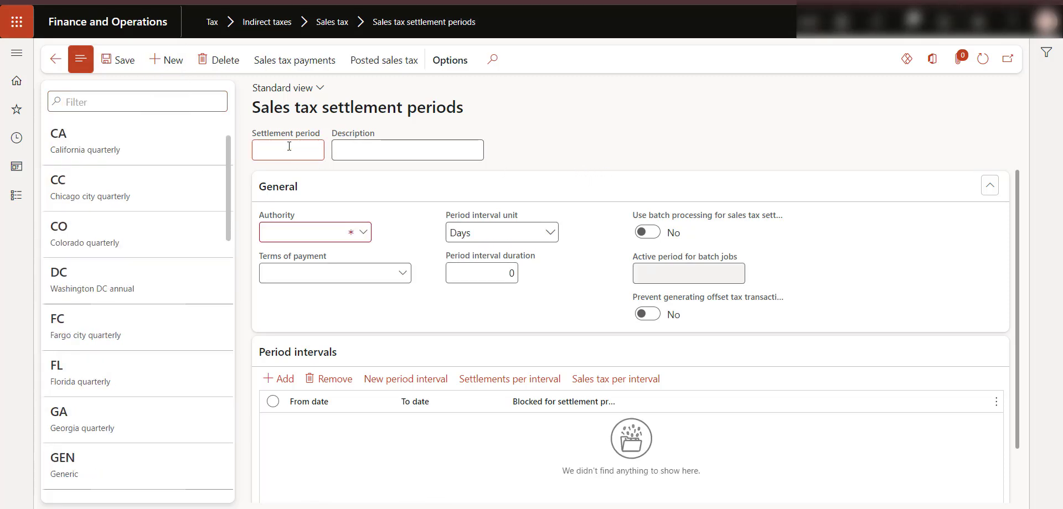
- Enter a new settlement period named Monthly with the description Monthly Settlement
text(Monthly)
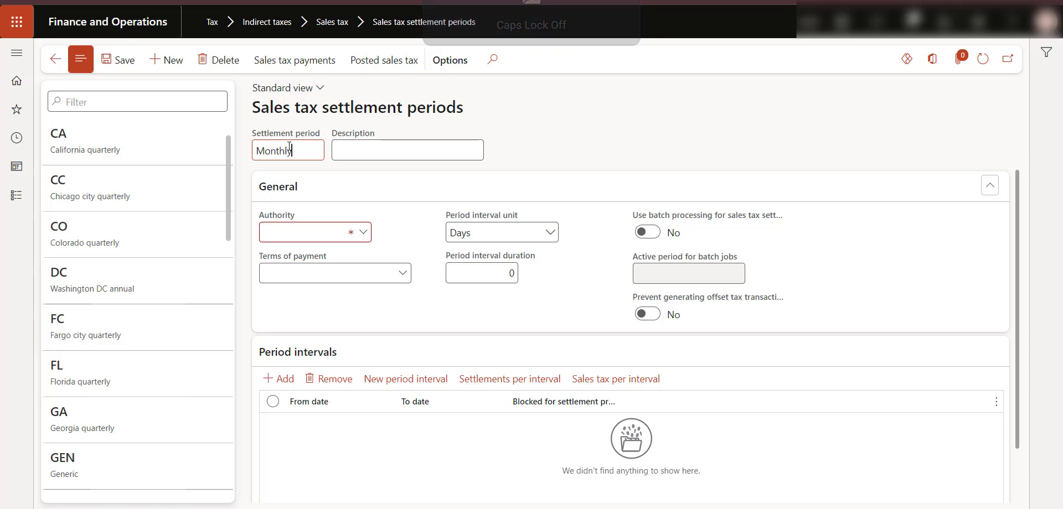
key(Tab)
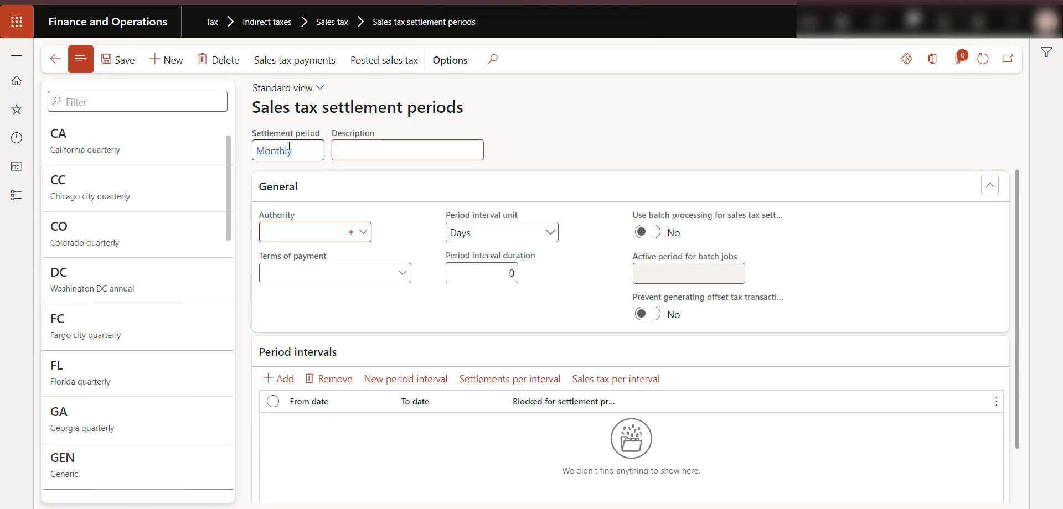
text(Monthly Settlement)
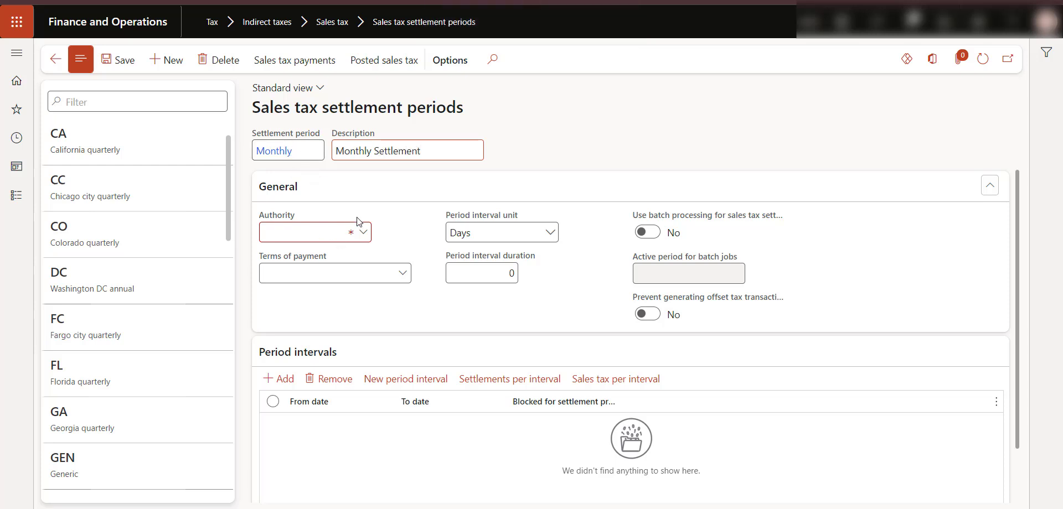
- Set the period's authority to CRA (Canada Revenue Agency) and its period interval unit to Months
click(363, 233)
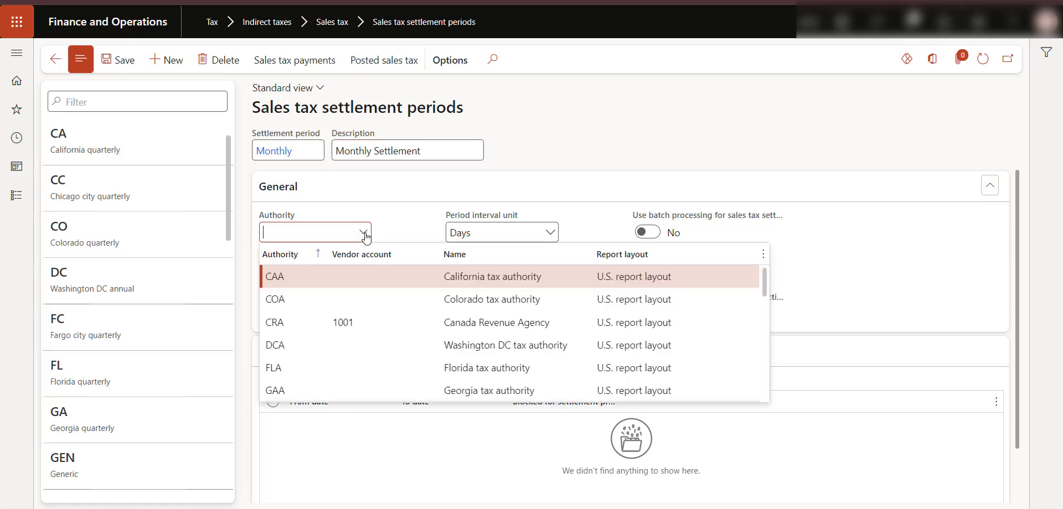
text(cra)
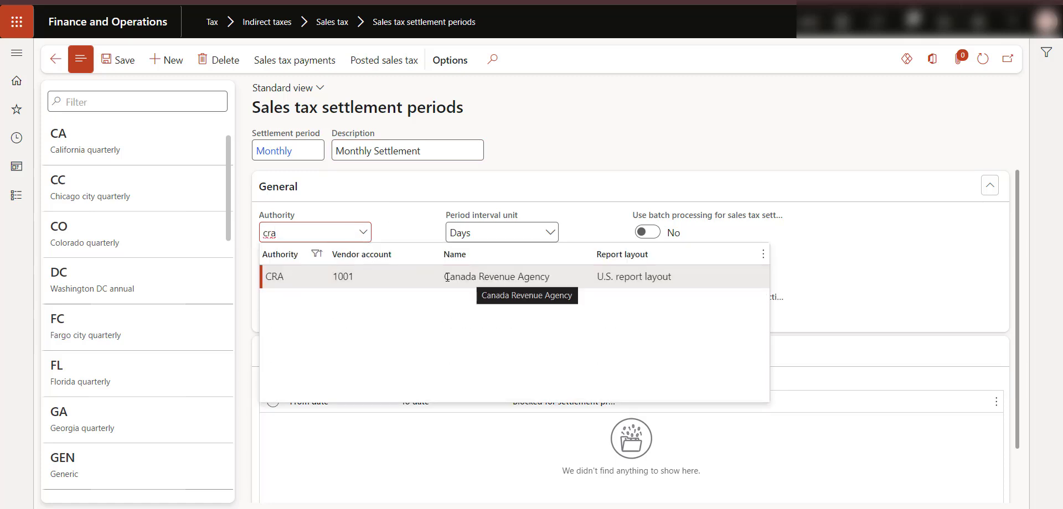
click(443, 276)
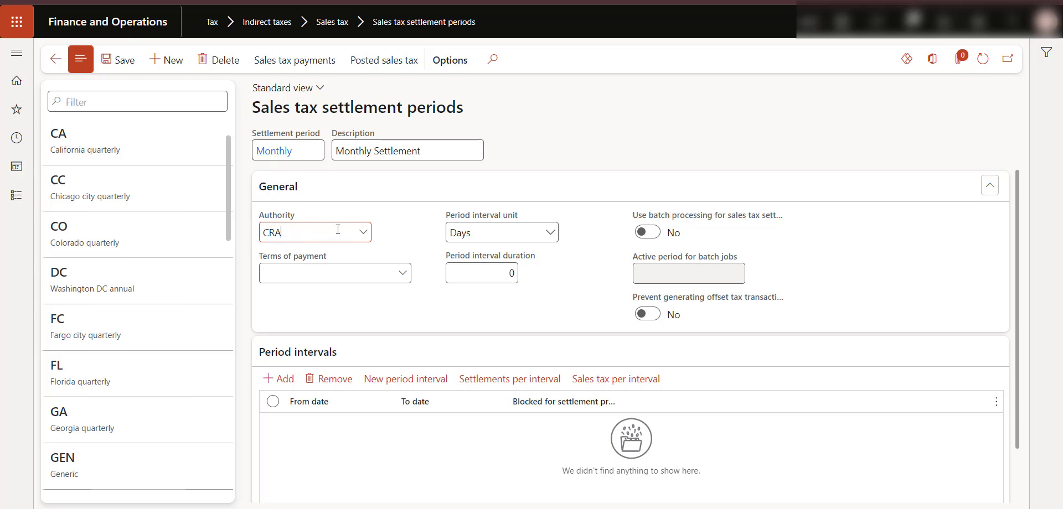
click(407, 236)
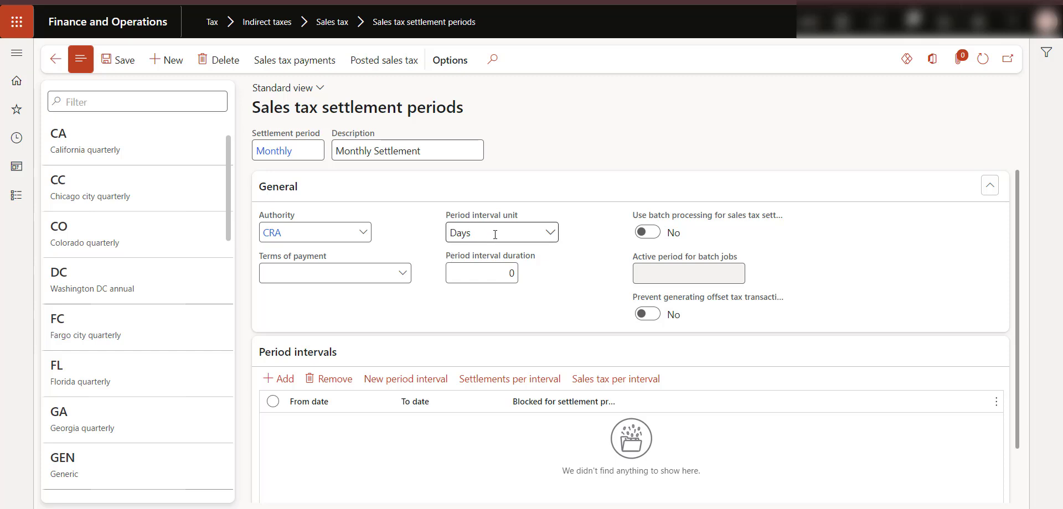
click(551, 237)
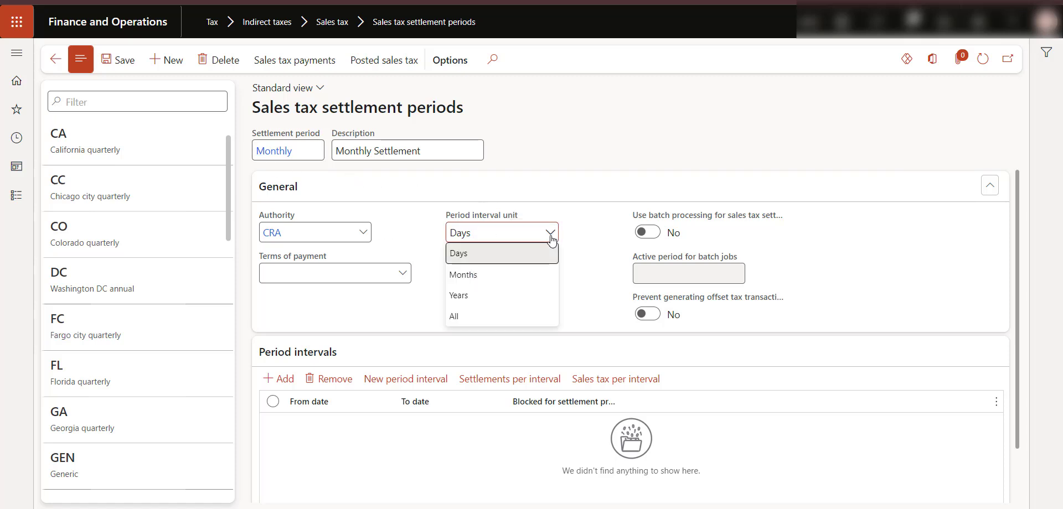
click(478, 276)
click(478, 280)
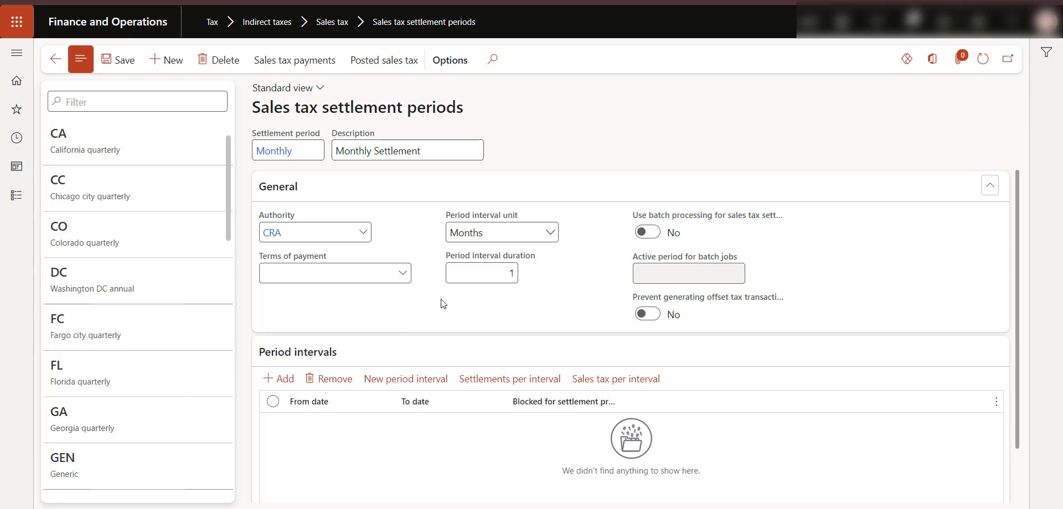
scroll(477, 290, down, 2)
scroll(467, 204, up, 2)
scroll(516, 274, down, 1)
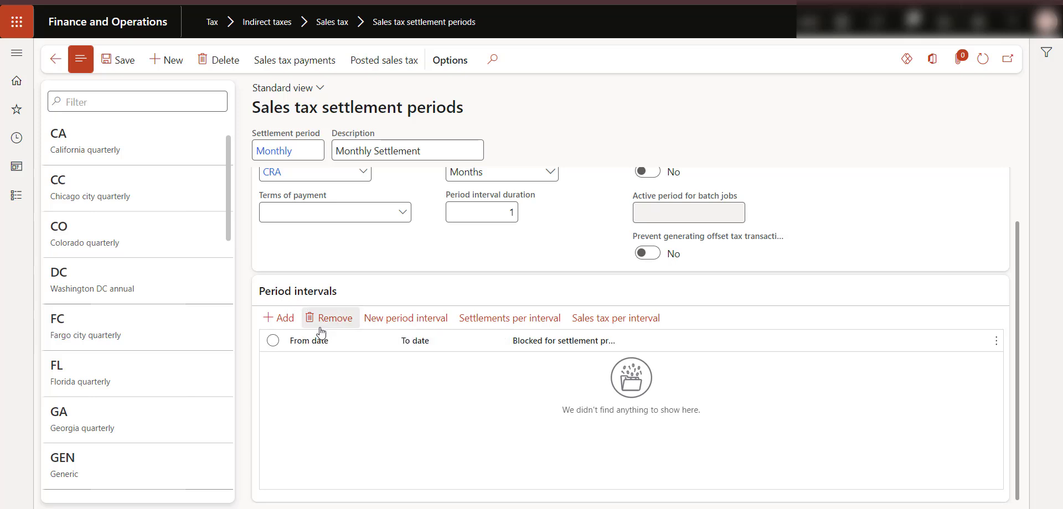
click(278, 318)
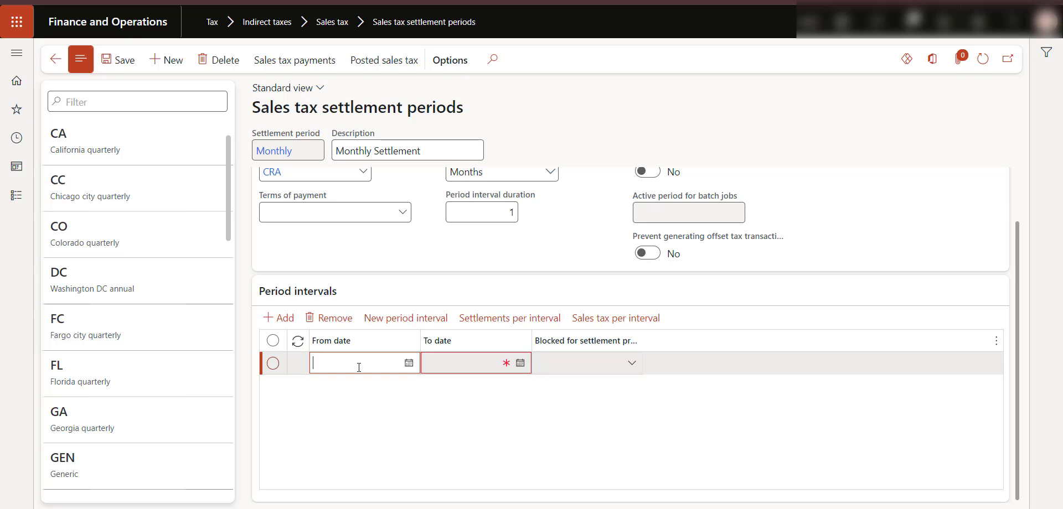
text(1/1/)
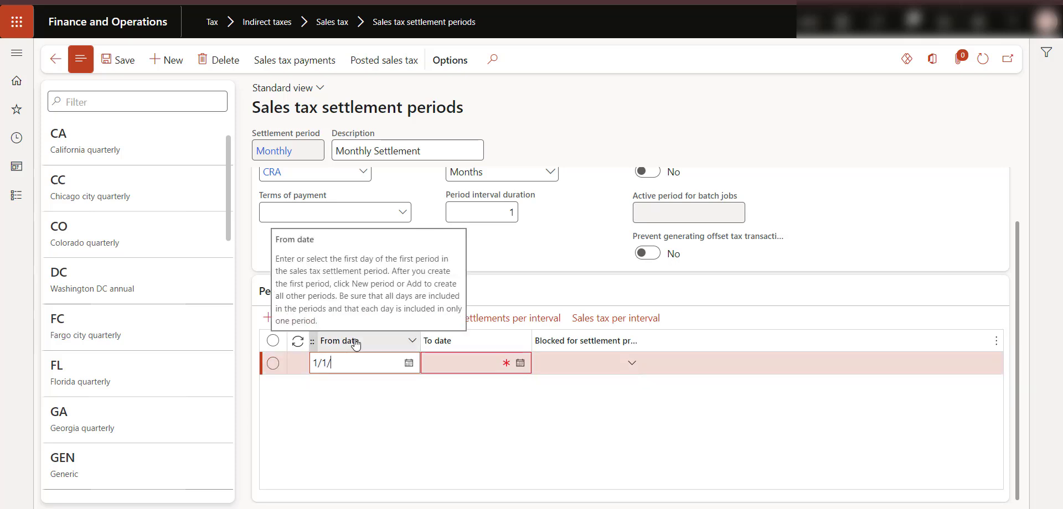
text(2024)
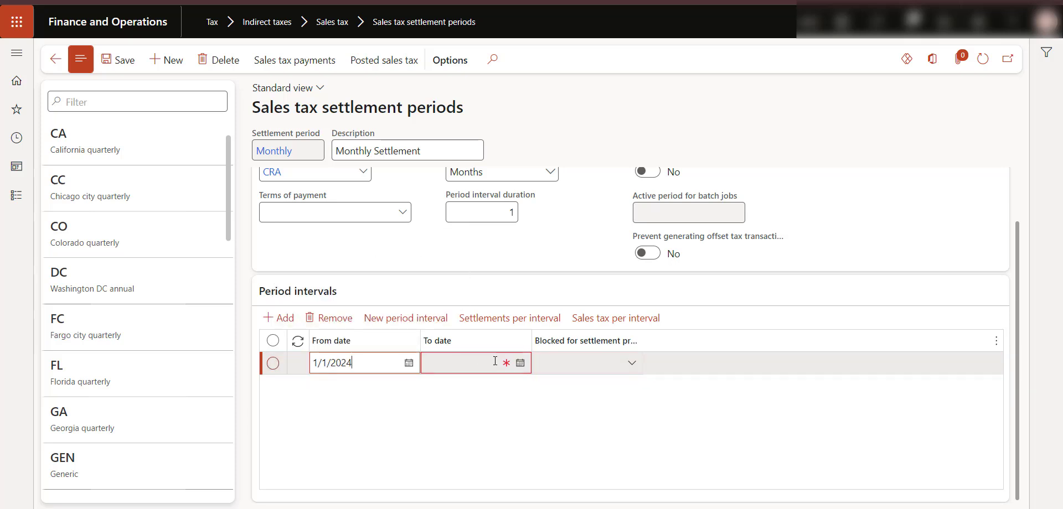
click(520, 363)
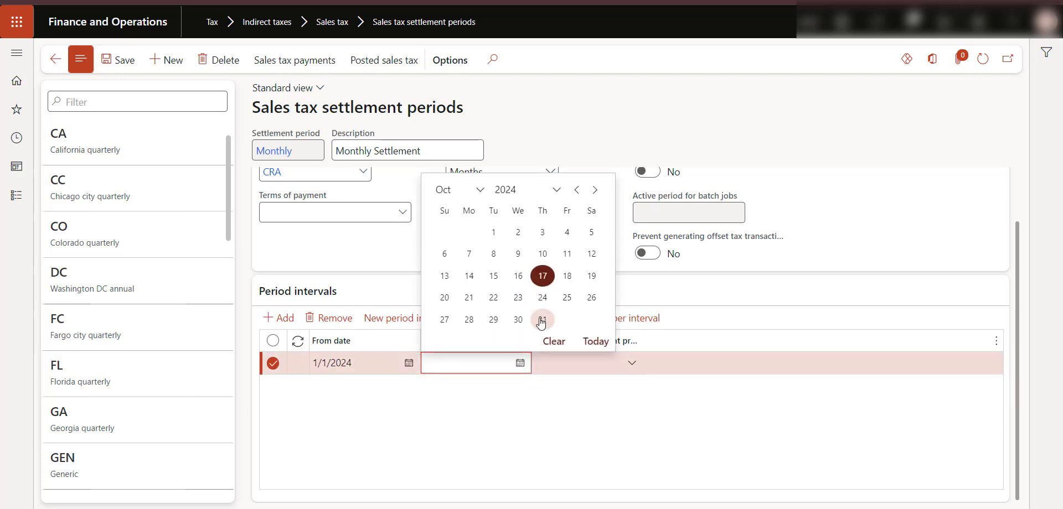
click(509, 403)
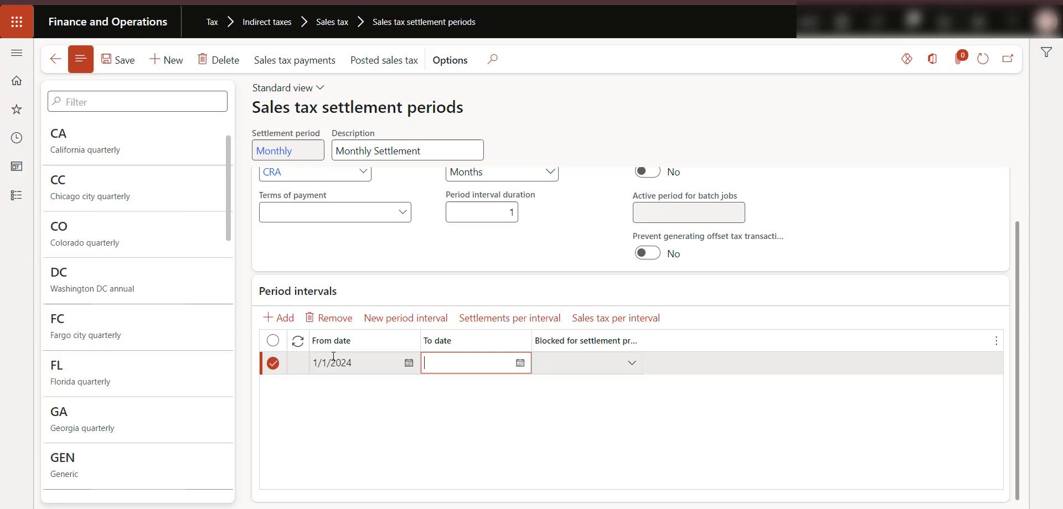
click(328, 319)
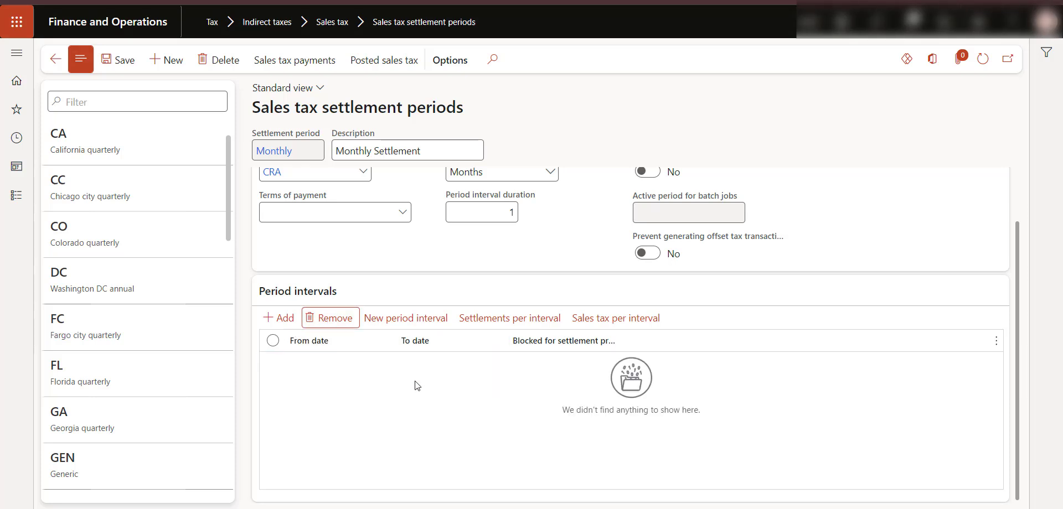
click(419, 320)
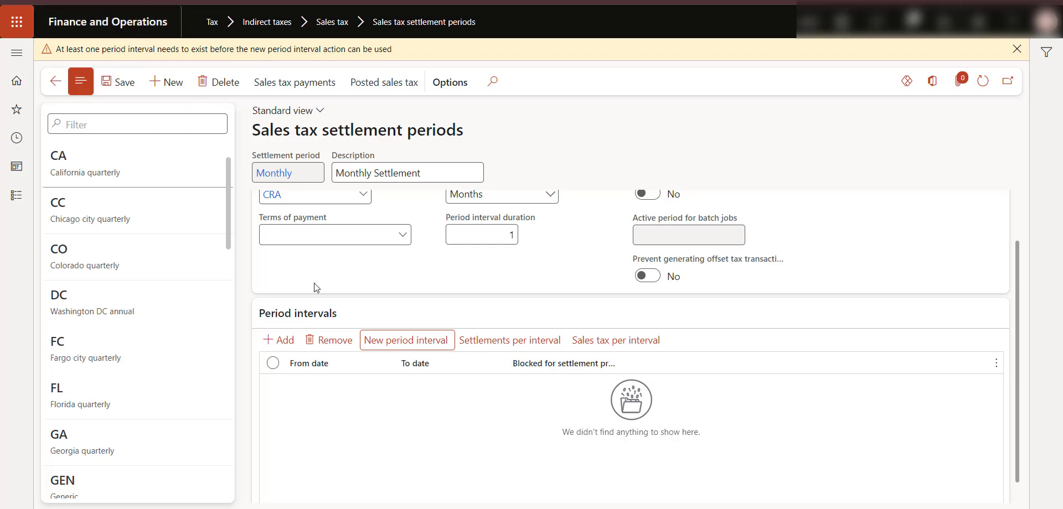
- Add the first period interval from 1/1/2024 to 1/31/2024
click(294, 344)
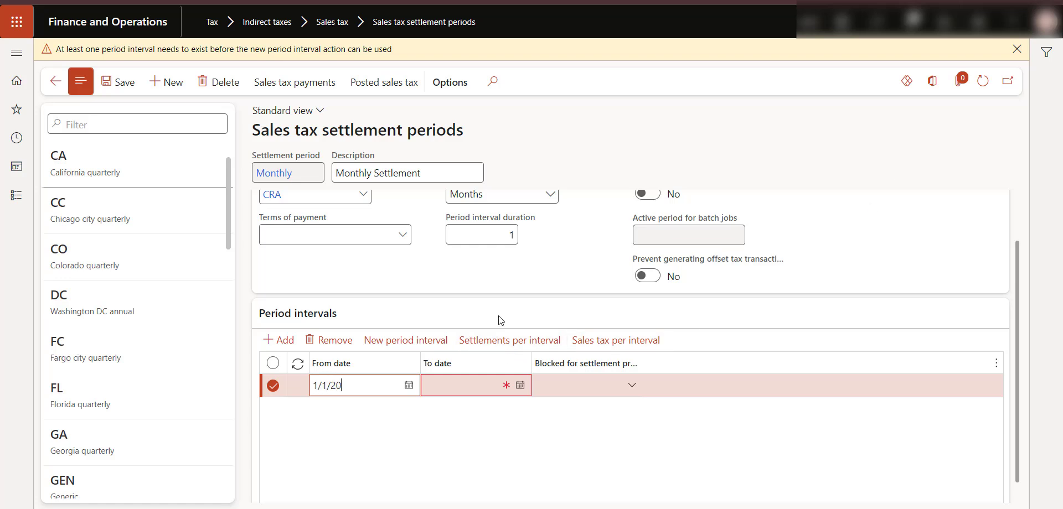
click(479, 388)
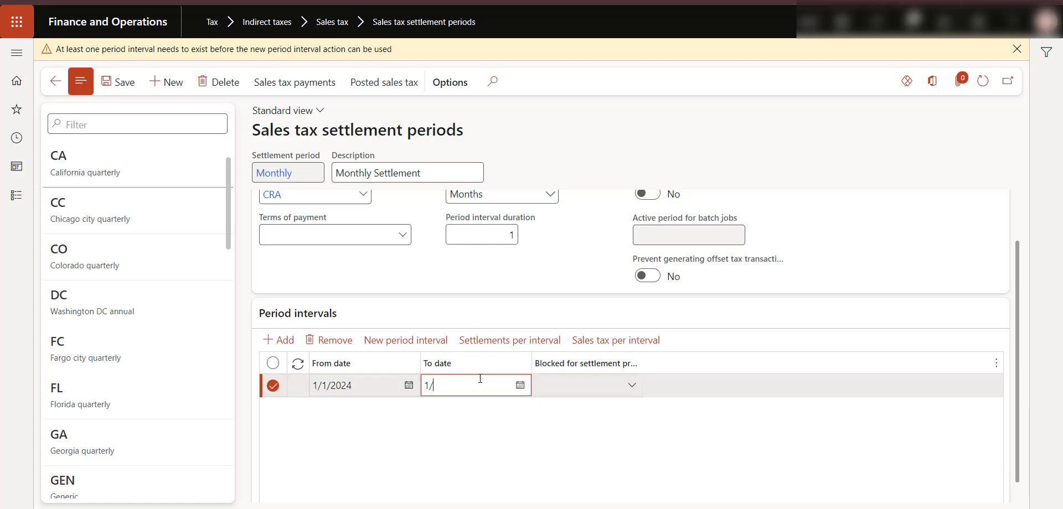
text(1/31/2024)
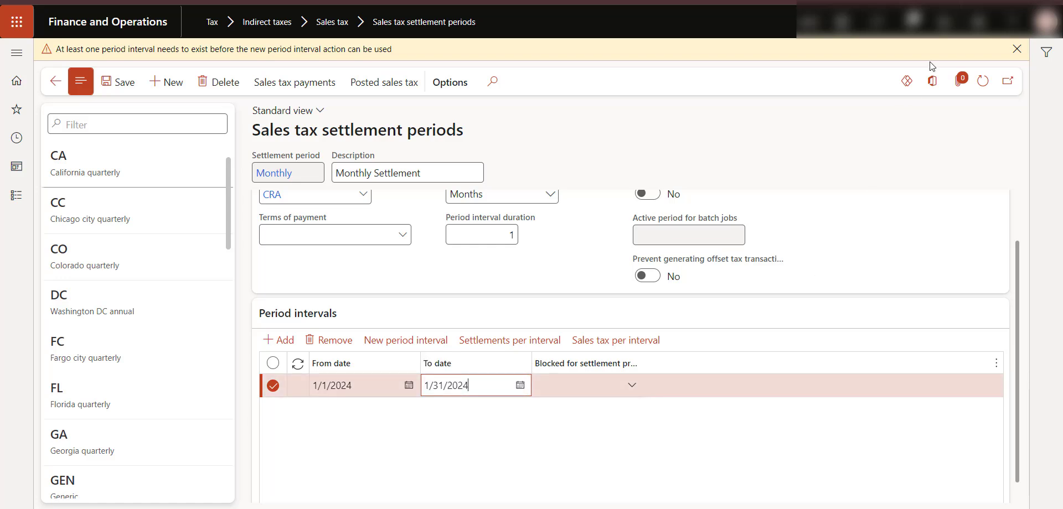
click(1017, 49)
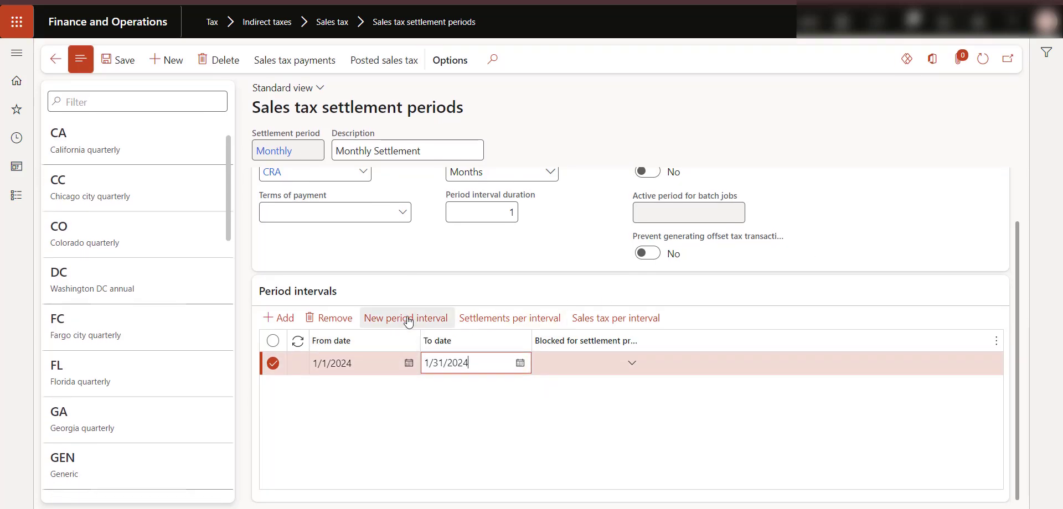
- Generate new monthly period intervals repeatedly through 5/1/2025 – 5/31/2025
click(407, 320)
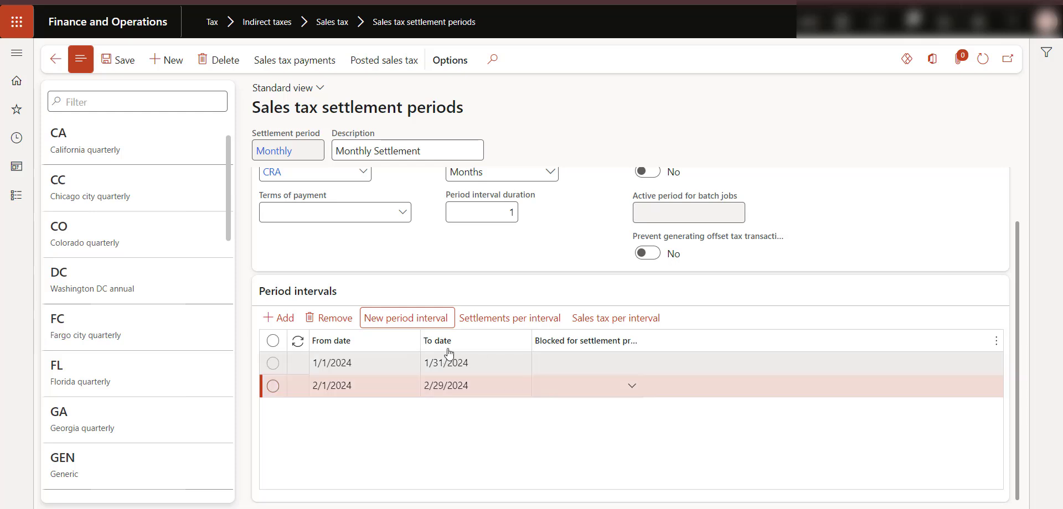
click(405, 318)
click(406, 318)
click(405, 318)
click(405, 318)
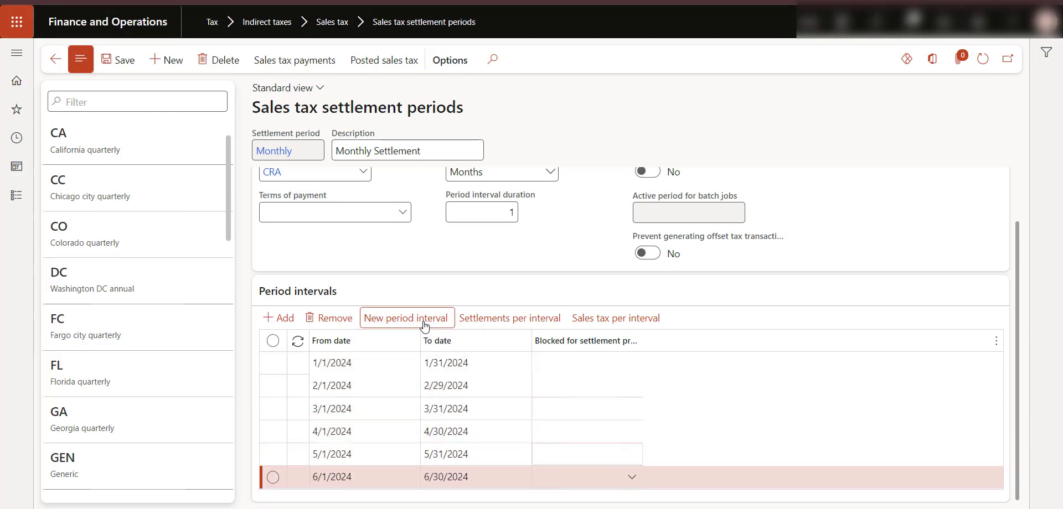
click(405, 318)
click(406, 318)
click(426, 321)
click(425, 321)
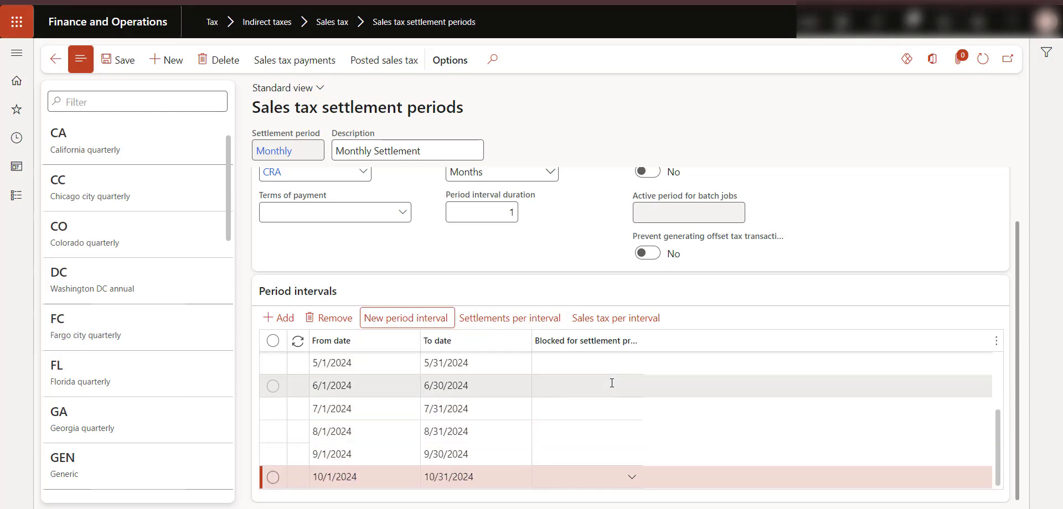
click(433, 324)
click(434, 324)
click(434, 323)
click(434, 323)
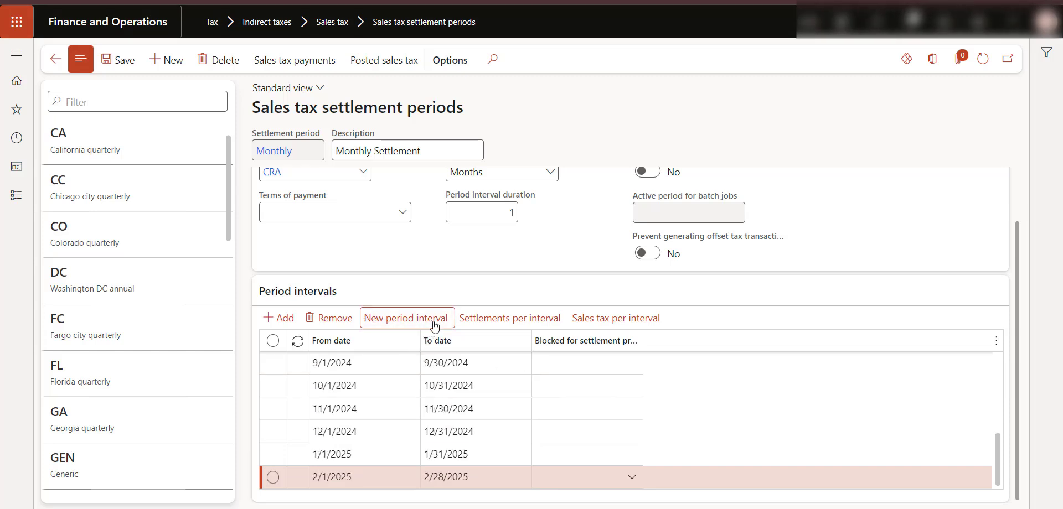
click(434, 323)
click(434, 323)
click(434, 324)
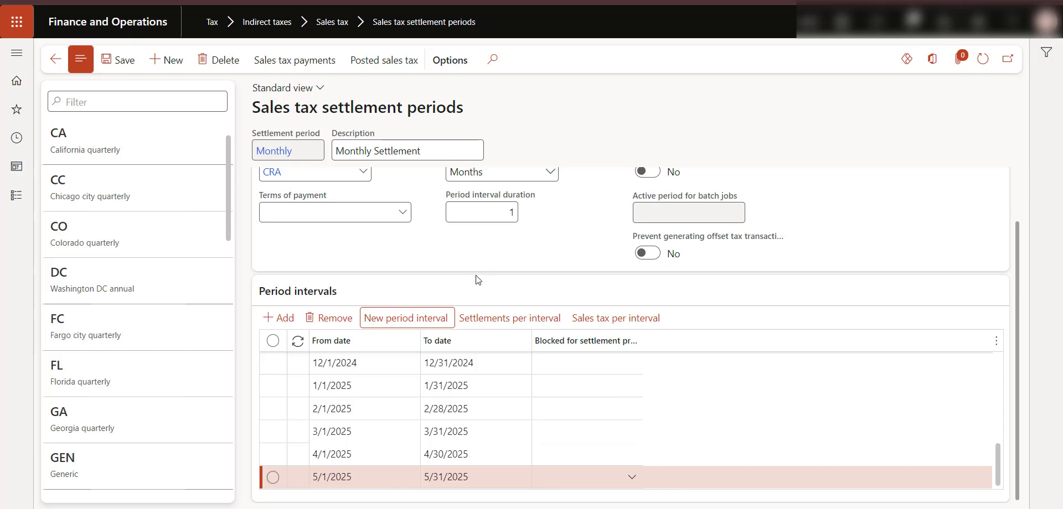
- Create a new settlement period named Annually with the description Annually Settlement
click(165, 76)
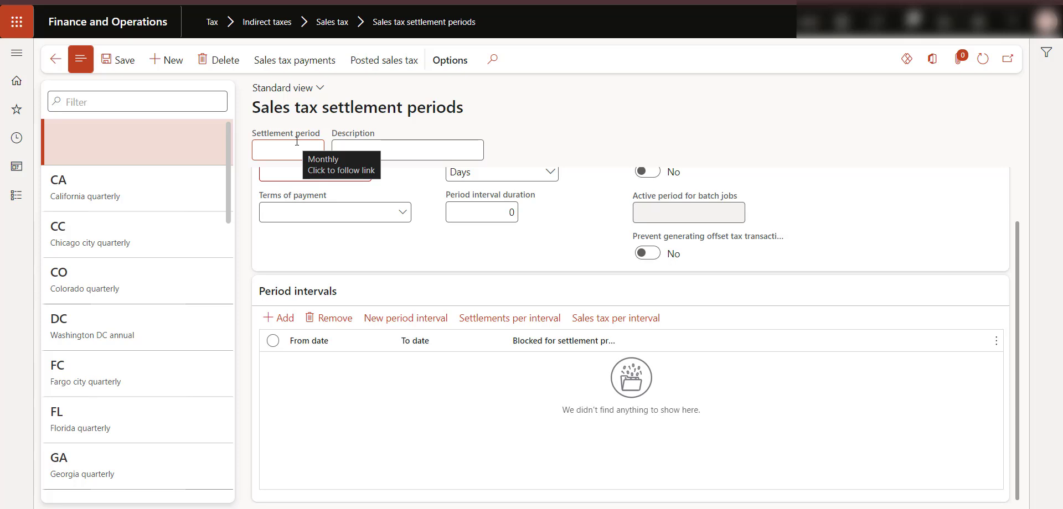
text(A)
key(Caps_Lock)
text(n)
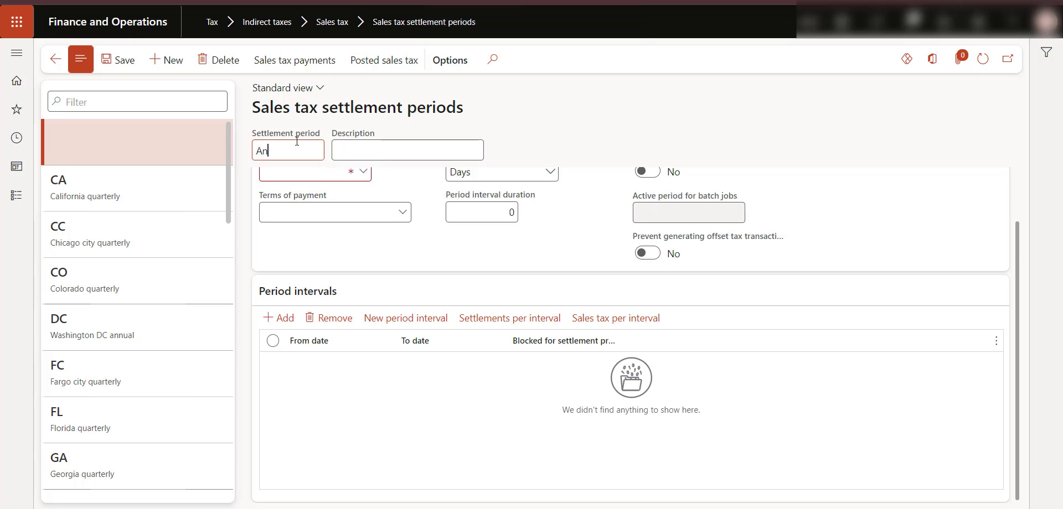
text(nually)
key(Tab)
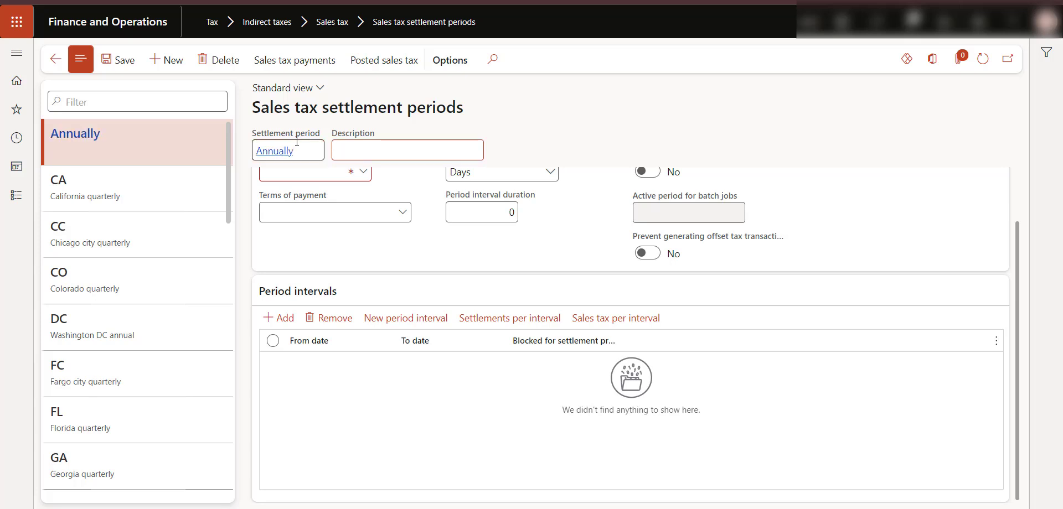
text(A)
key(Caps_Lock)
text(nnually)
key(Caps_Lock)
text(Se)
key(Caps_Lock)
text(ttlement)
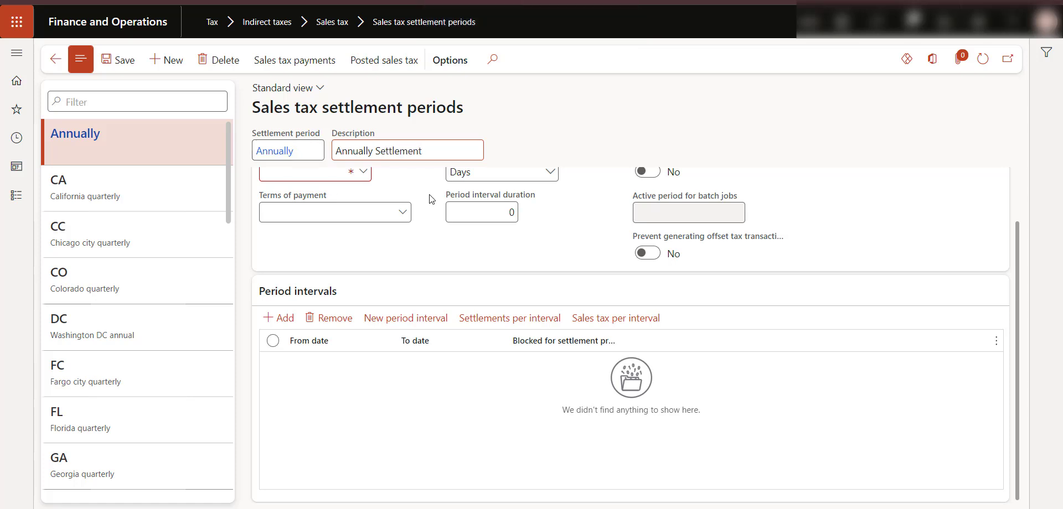
- Set the Annually period's authority to CRA, interval unit to Years and interval duration to 1
scroll(446, 244, up, 1)
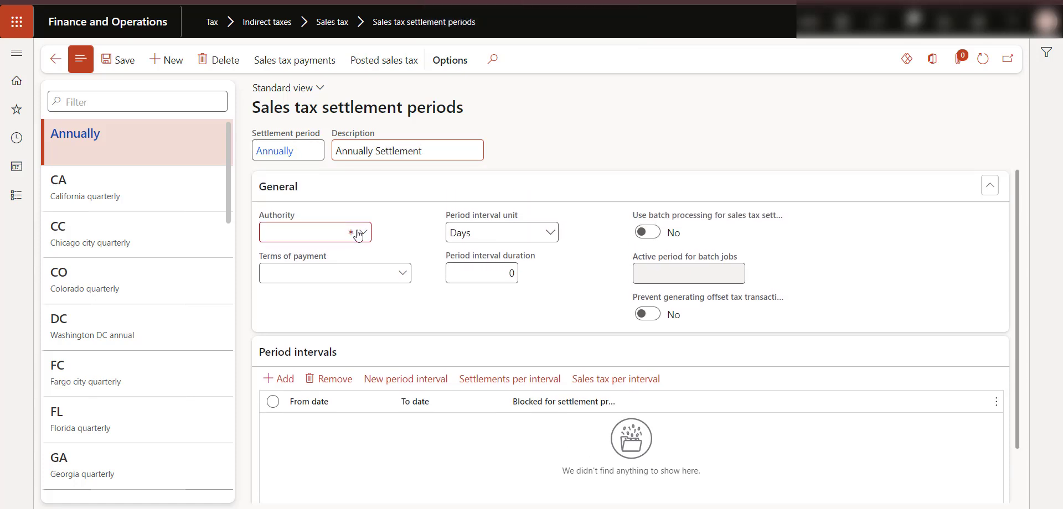
click(361, 232)
text(CR)
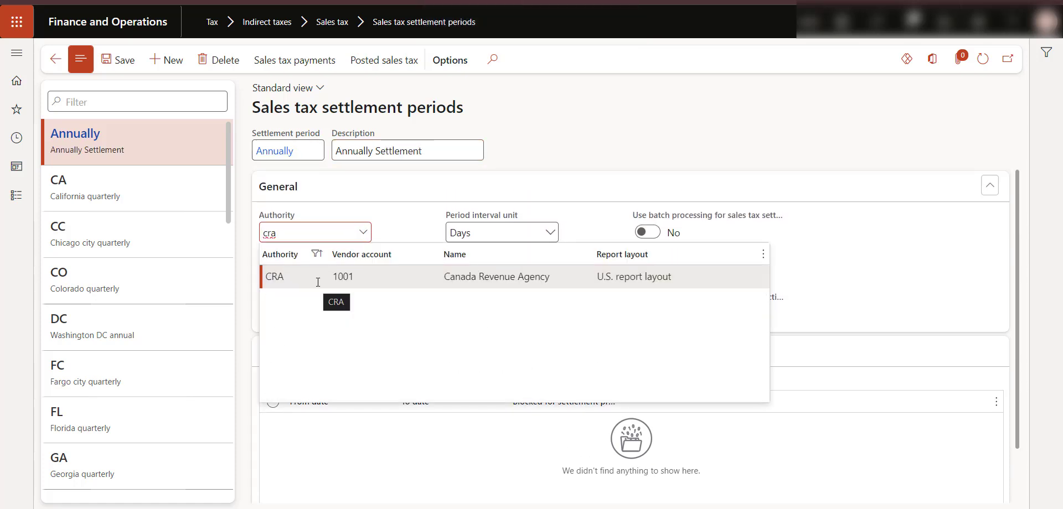
click(315, 277)
click(548, 233)
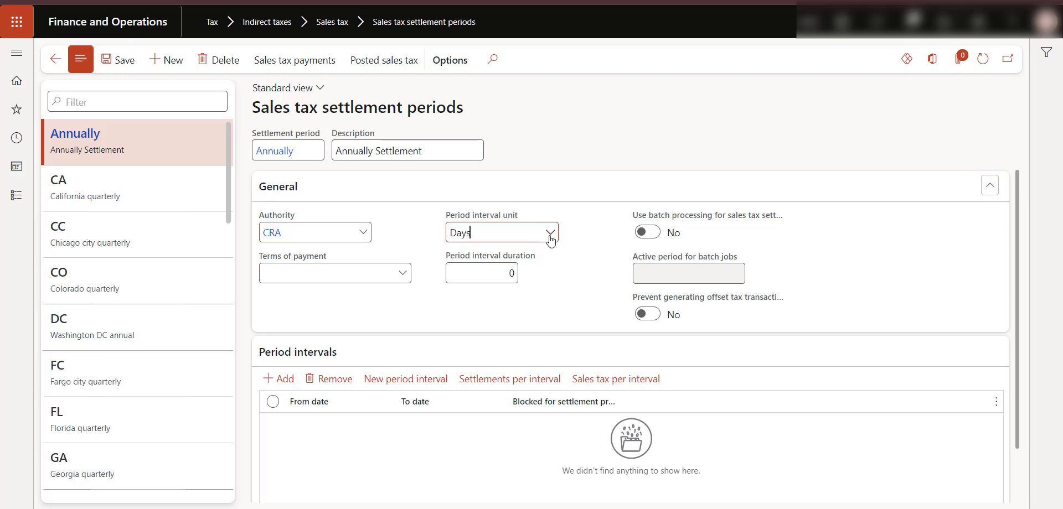
click(477, 297)
text(1)
- Add the Annually period's first interval from 1/1/2024 to 12/31/2024
scroll(488, 297, down, 1)
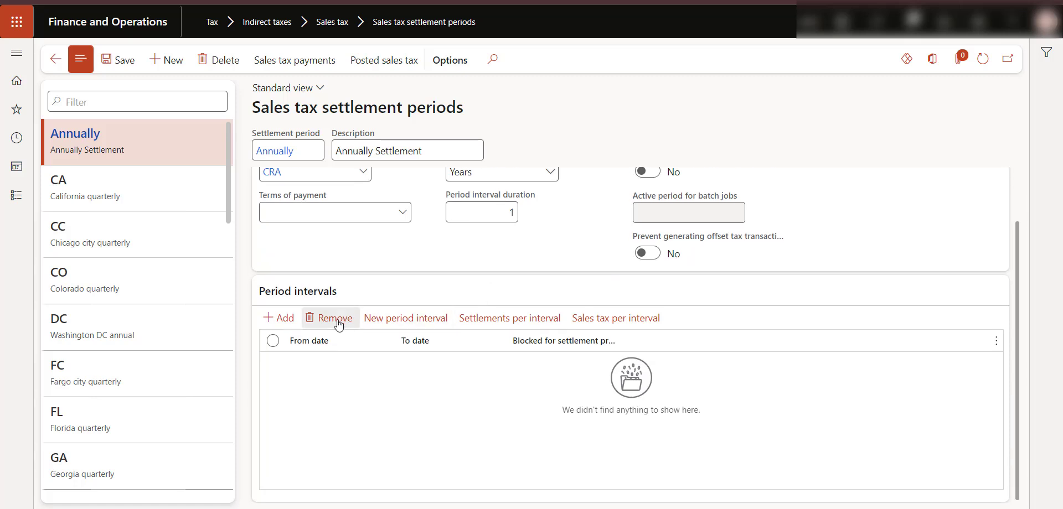
click(280, 318)
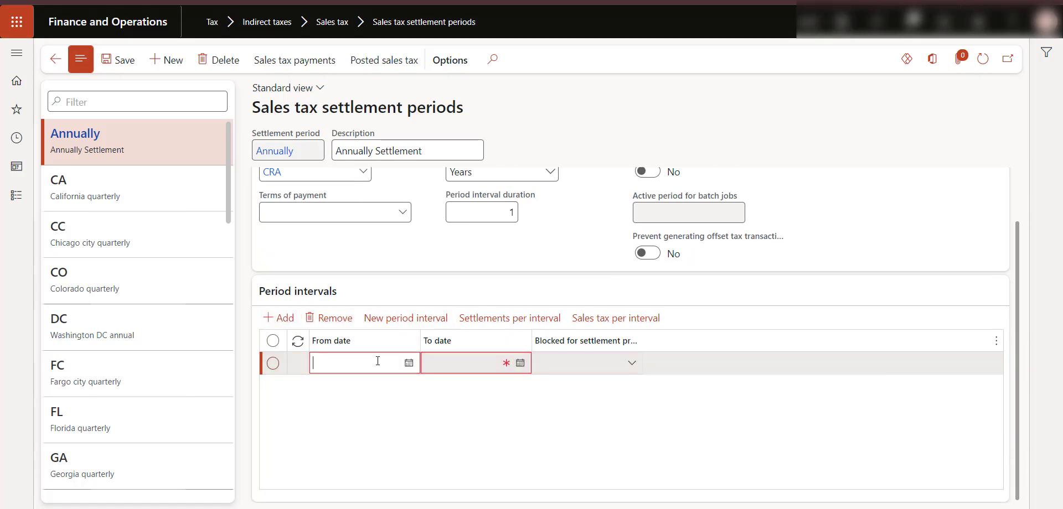
text(1/1/2024)
click(435, 361)
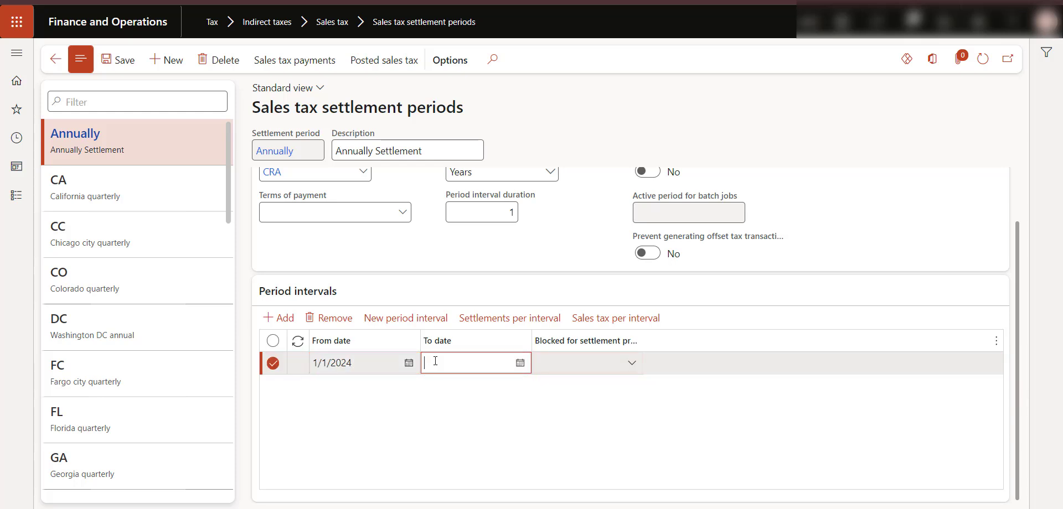
text(12/31/2024)
click(486, 439)
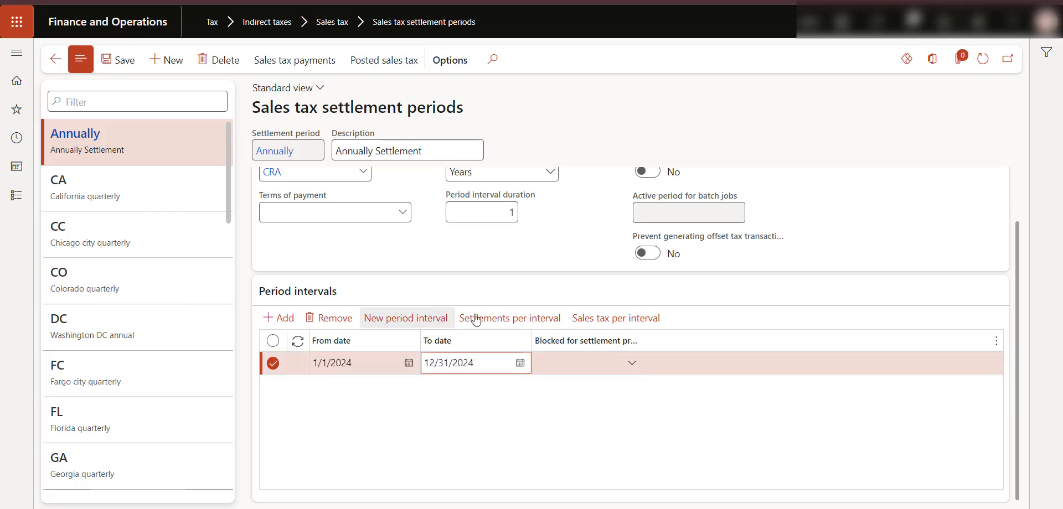
- Generate the next yearly period interval, 1/1/2025 – 12/31/2025, and save the settlement period
click(406, 318)
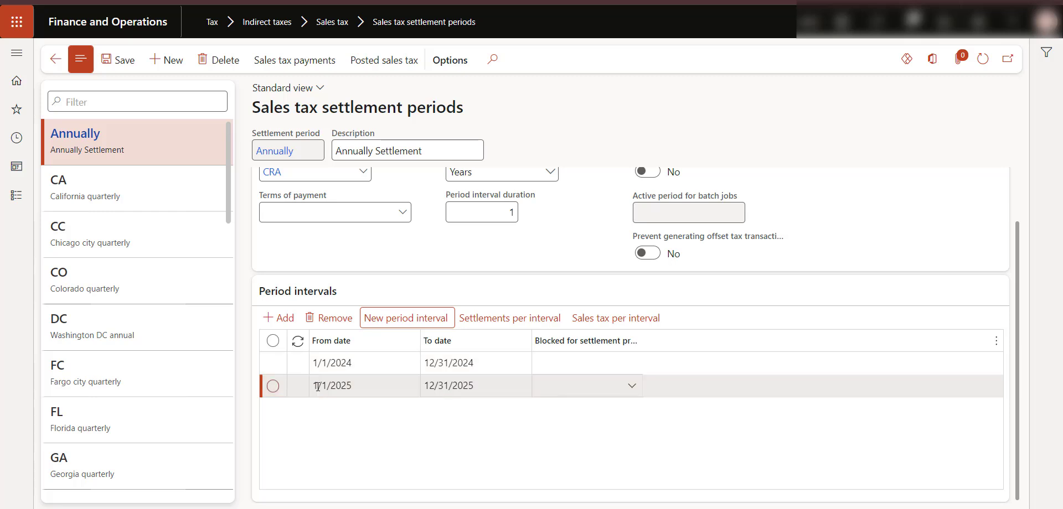
click(474, 388)
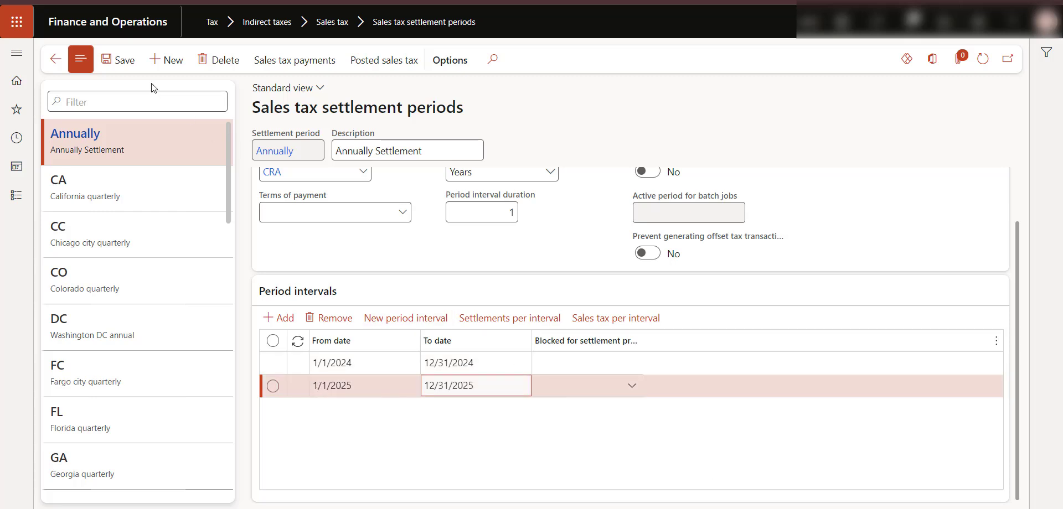
click(122, 62)
- Switch to the PowerPoint presentation and move through the agenda to the D365 Tax Module Key Concepts slide
key(alt+Tab)
scroll(117, 376, down, 1)
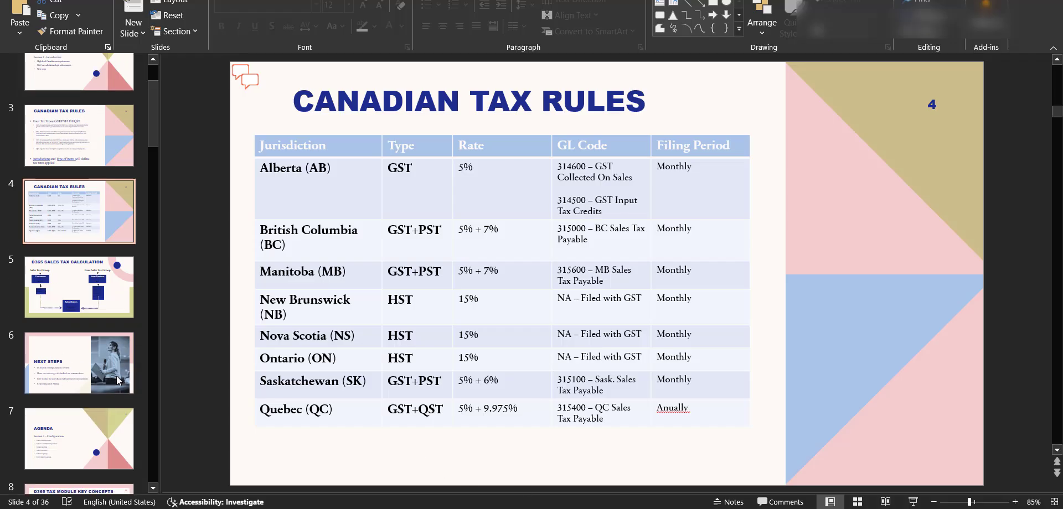
click(110, 401)
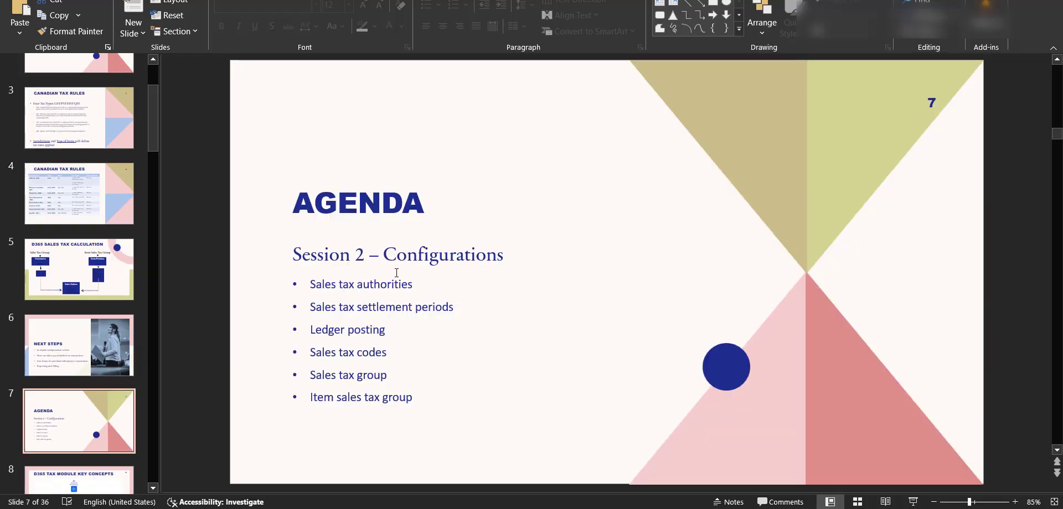
key(Down)
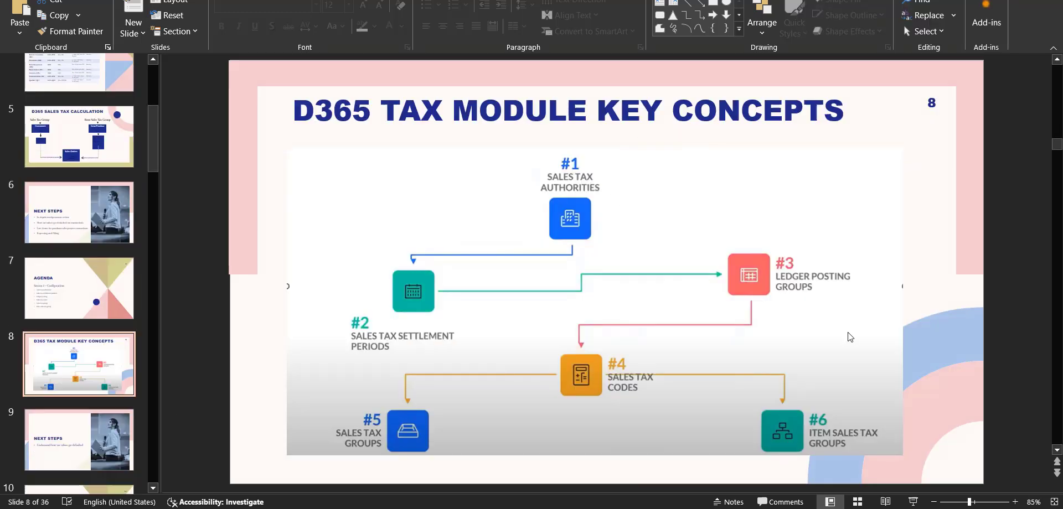
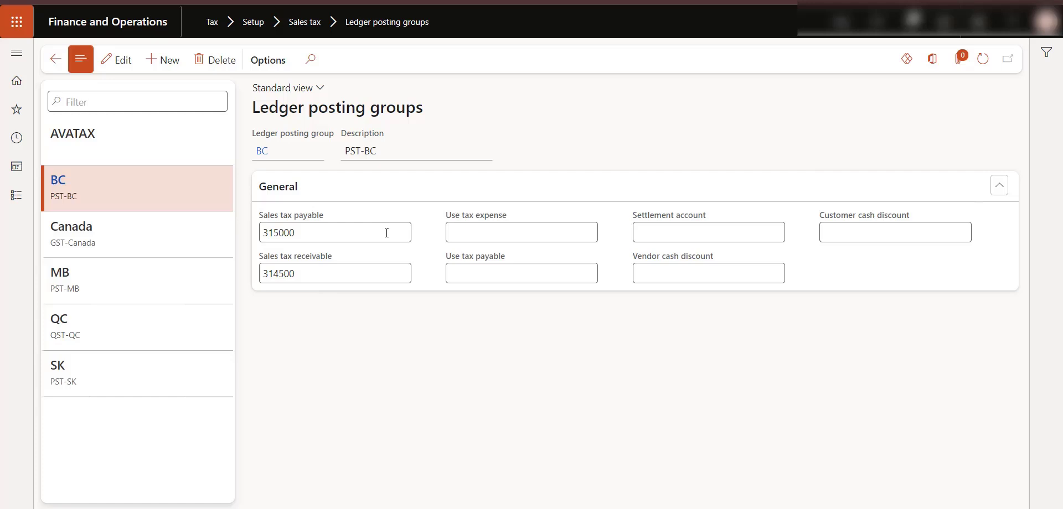
- Review the sales tax payable and receivable accounts of each ledger posting group: BC, Canada, MB, QC and SK
mouse_move(395, 238)
mouse_move(315, 263)
click(180, 239)
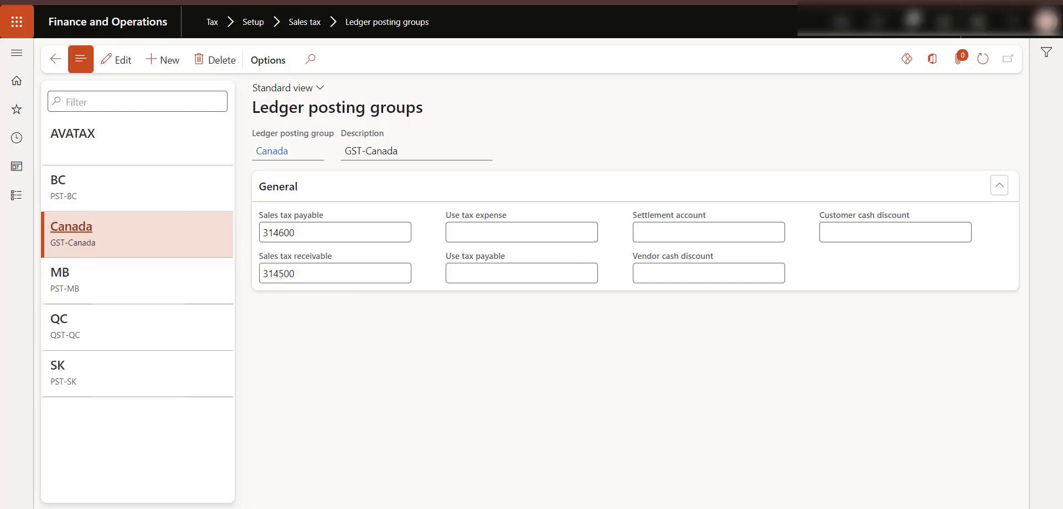
mouse_move(677, 508)
click(647, 480)
click(133, 191)
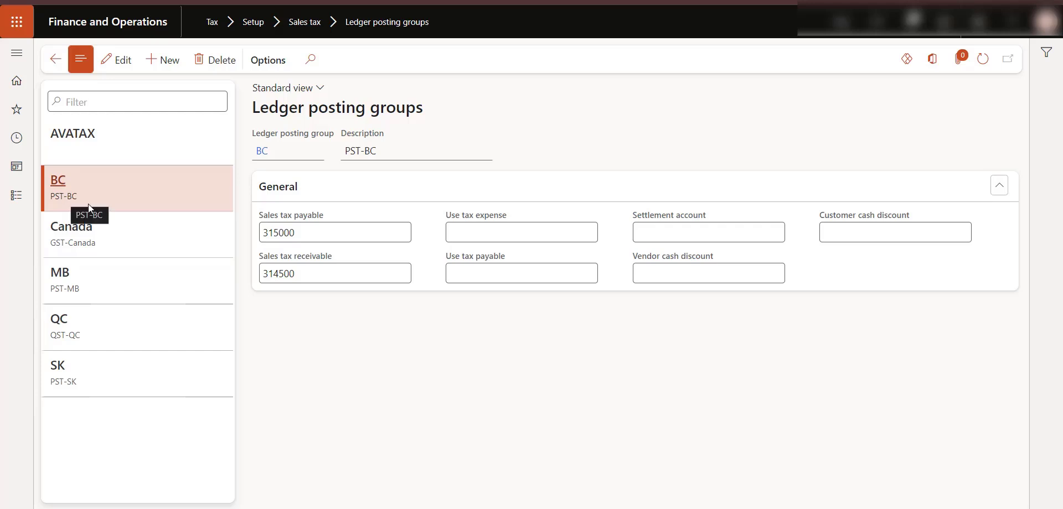
click(117, 283)
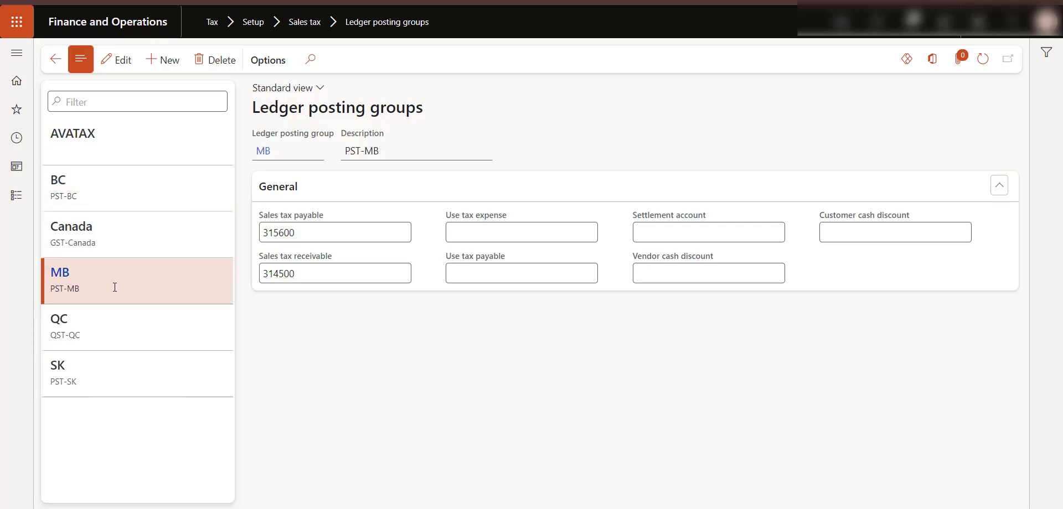
click(110, 327)
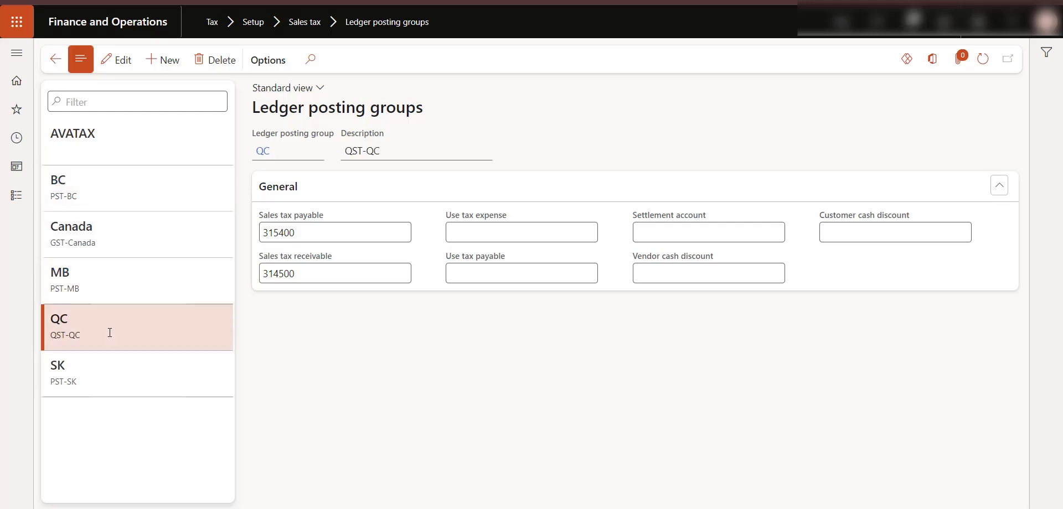
click(106, 365)
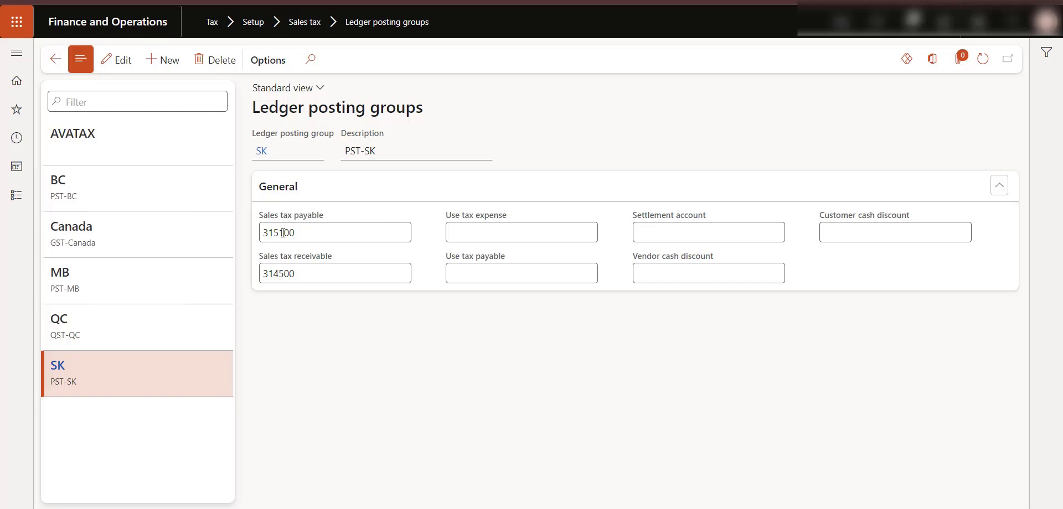
- Open the details of the SK group's sales tax payable main account and examine its posting validation settings
right_click(318, 233)
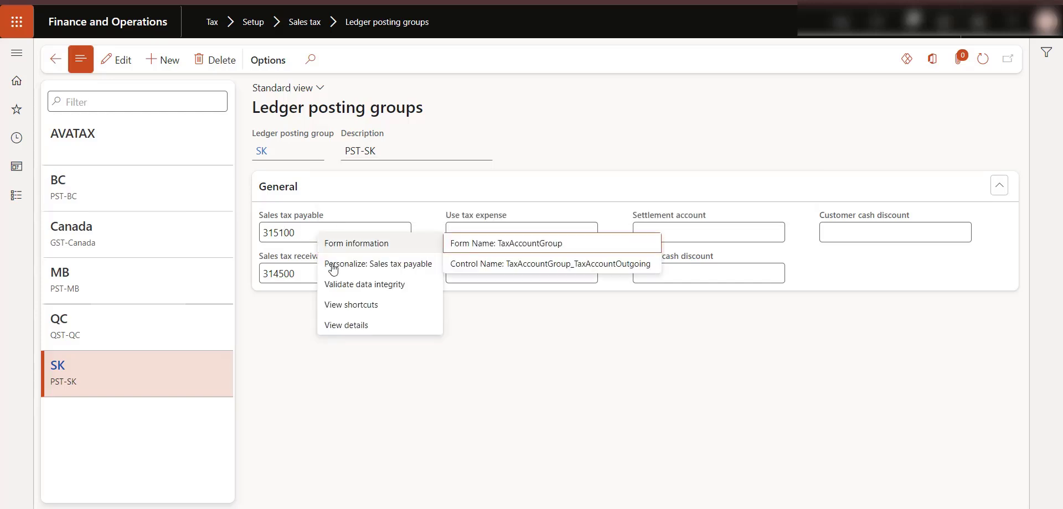
click(344, 328)
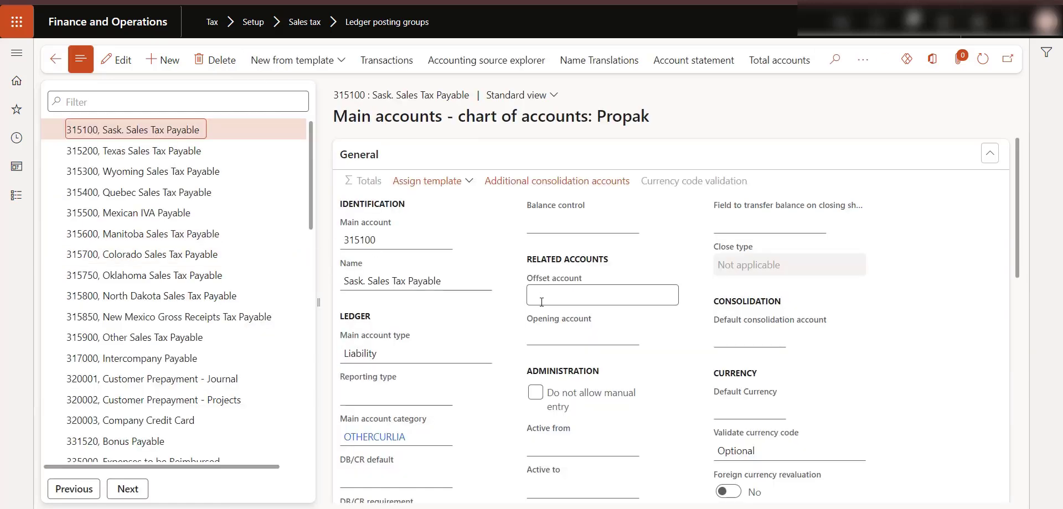
scroll(543, 305, down, 10)
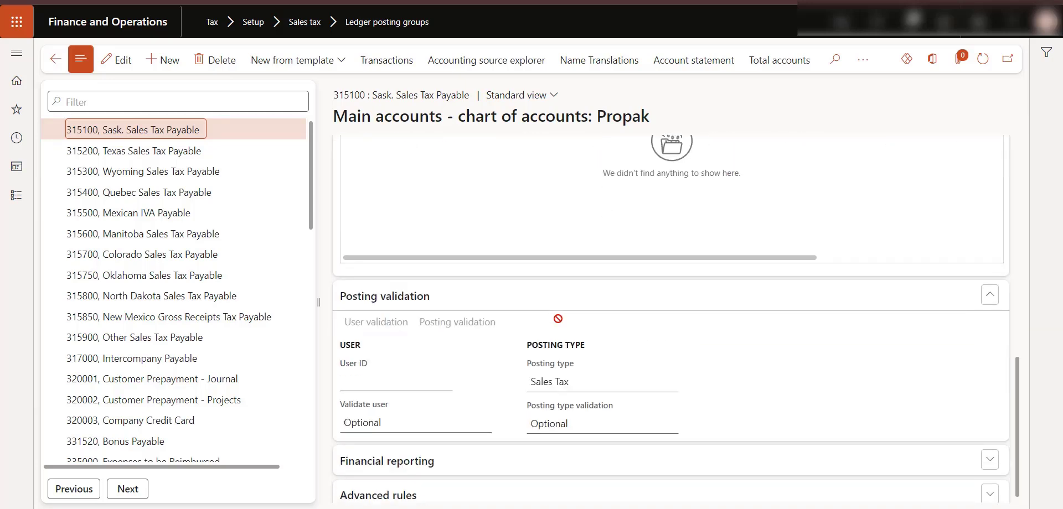
scroll(526, 338, down, 1)
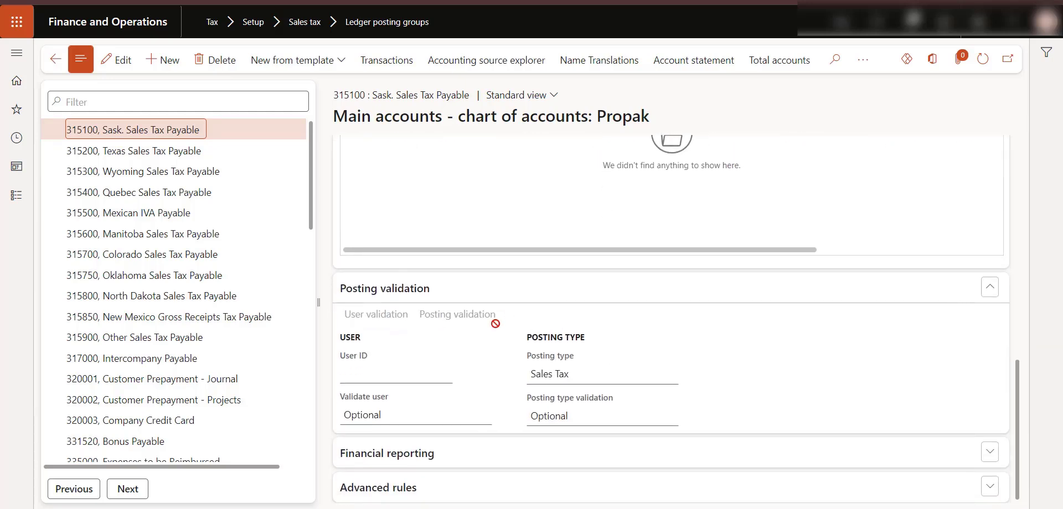
mouse_move(576, 382)
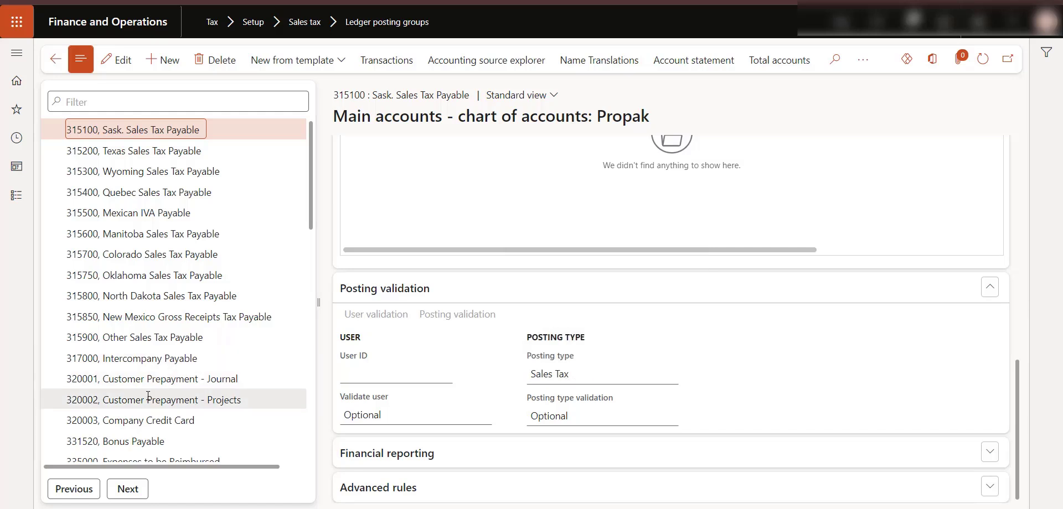
click(162, 440)
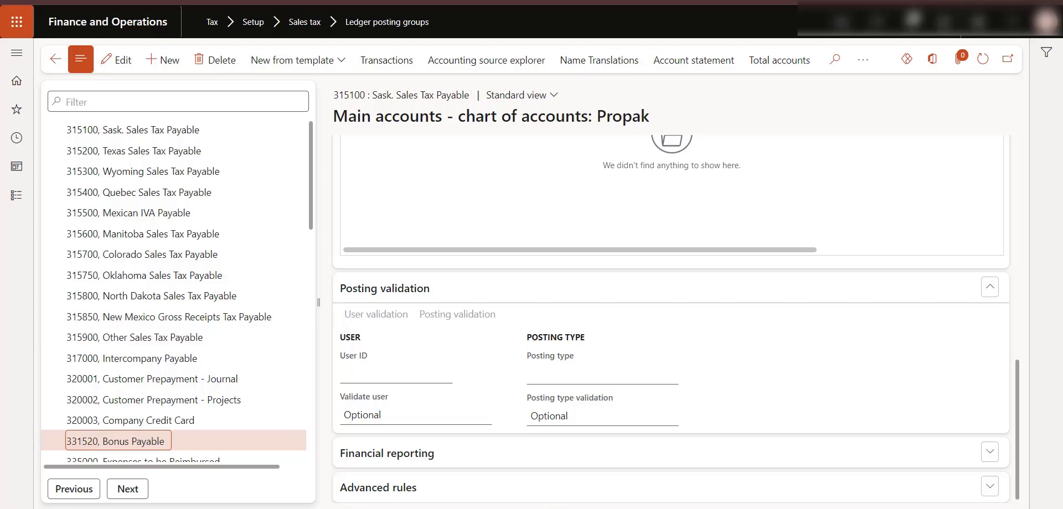
- Switch back to the presentation and open the D365 Tax Module Key Concepts slide
key(alt+Tab)
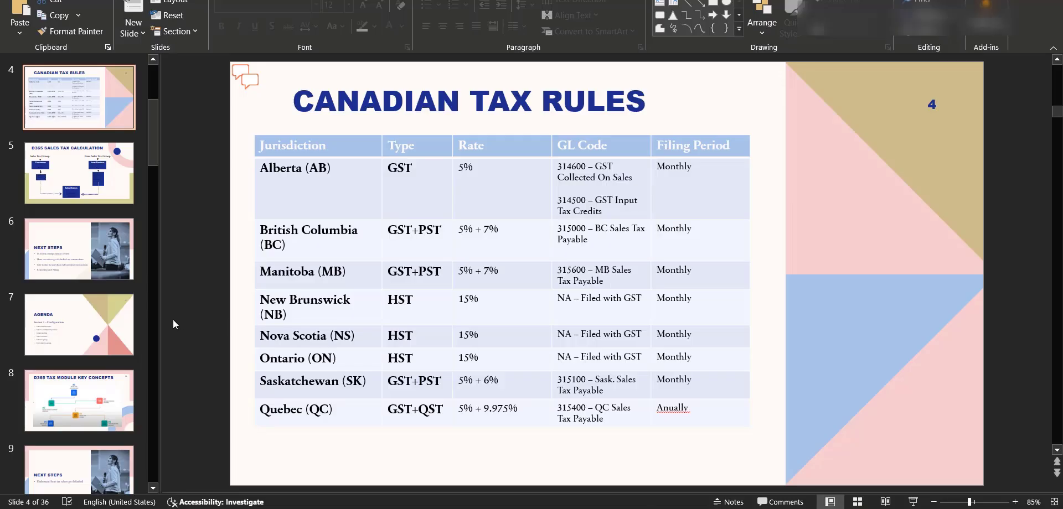
click(102, 391)
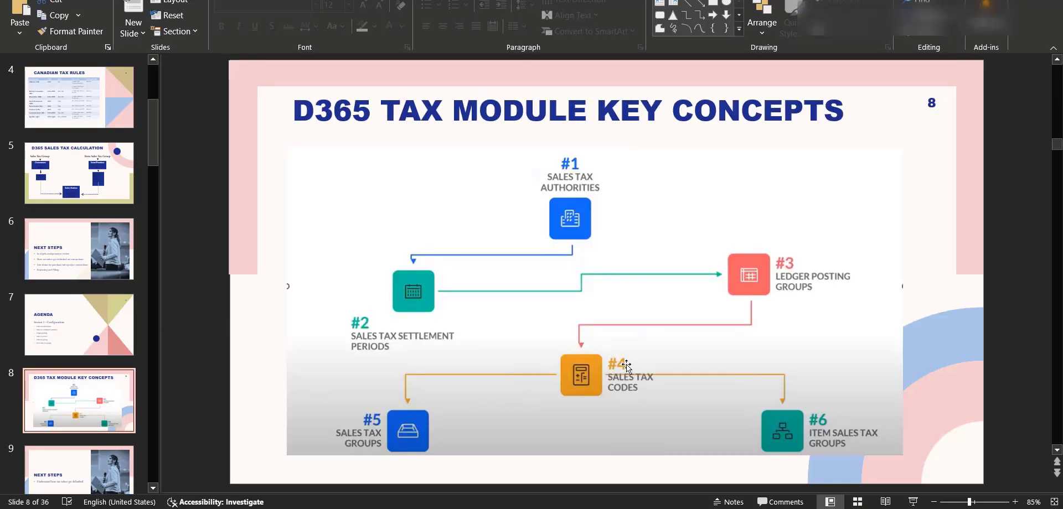
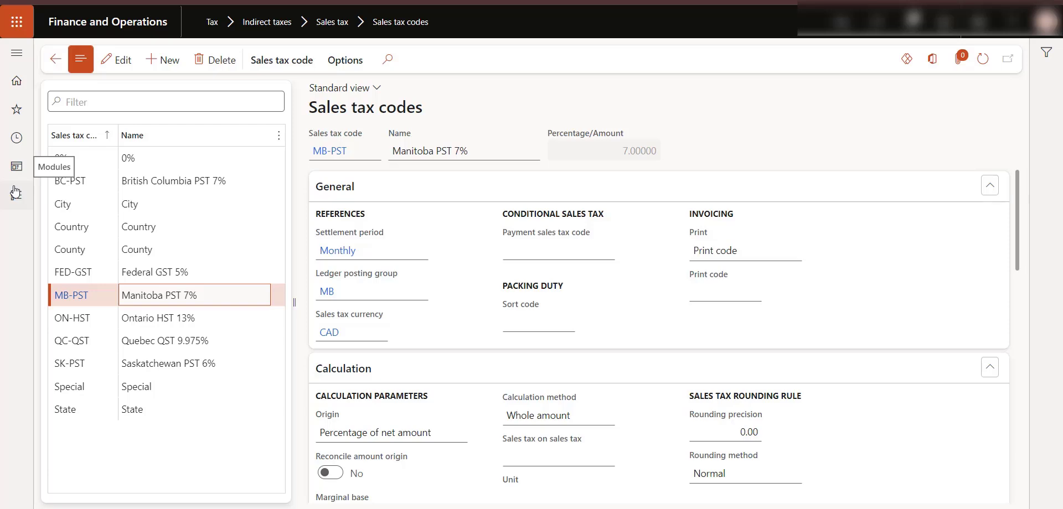
- Open Item sales tax groups and review the sales tax codes assigned to the ALL_V2 group
click(16, 192)
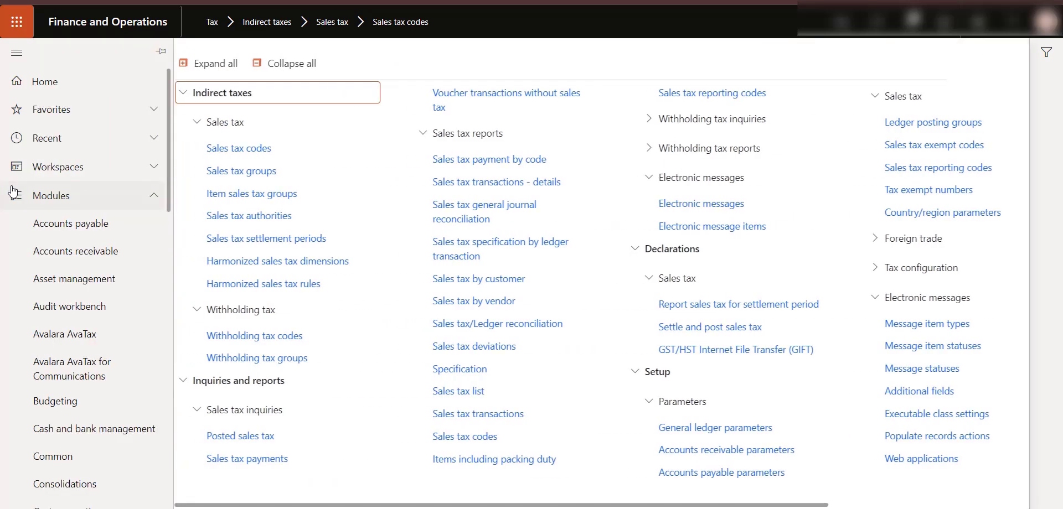
click(269, 198)
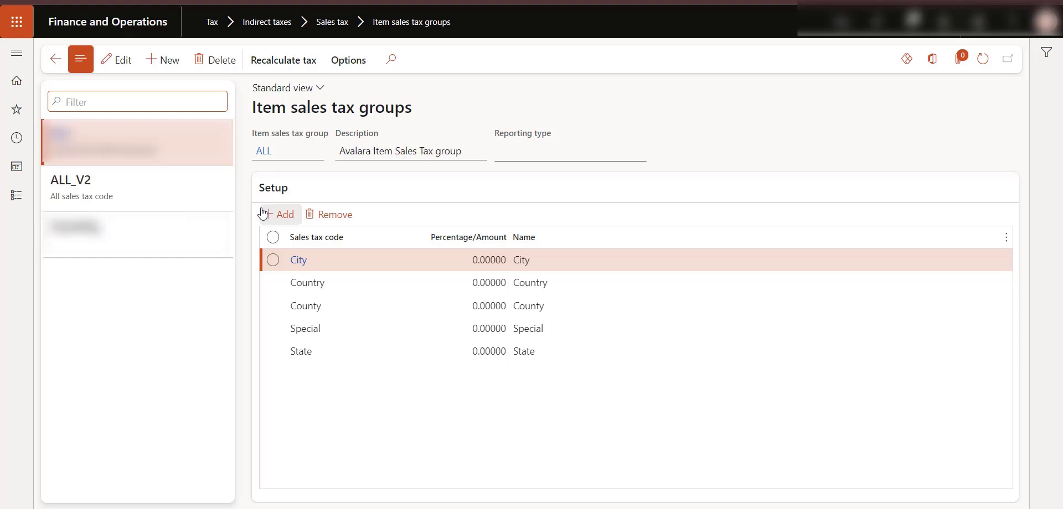
click(140, 197)
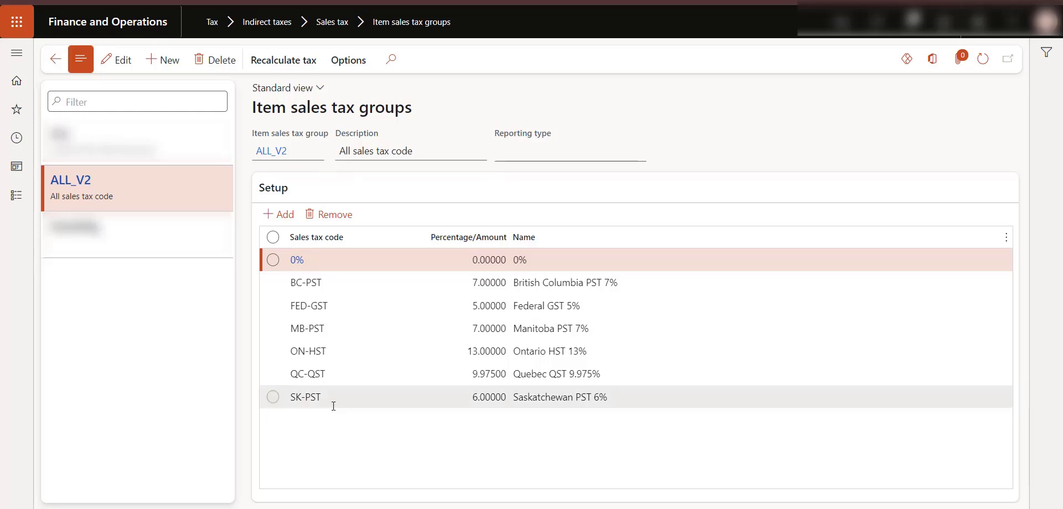
mouse_move(333, 406)
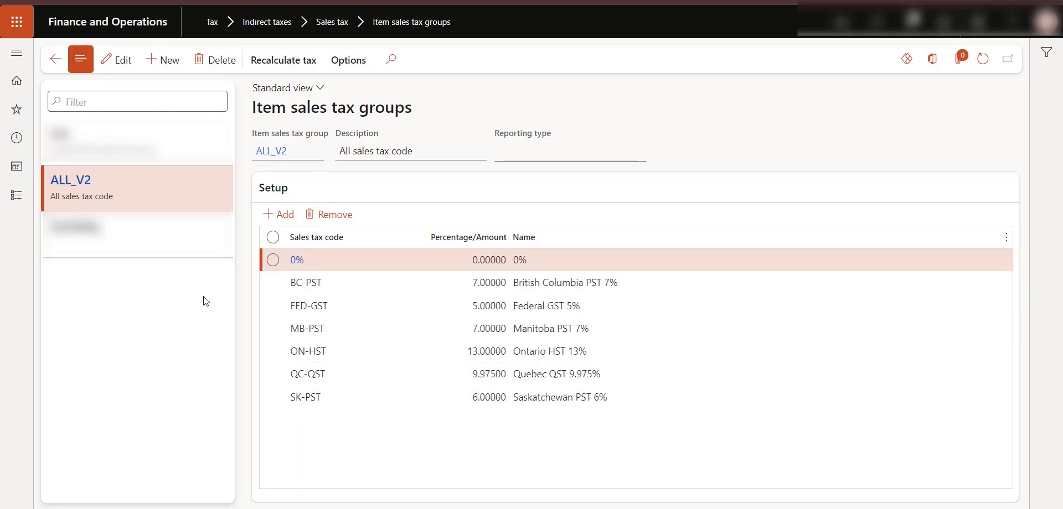
- Open Sales tax groups and examine the BC-PST group's sales tax codes, BC-PST and FED-GST
click(19, 203)
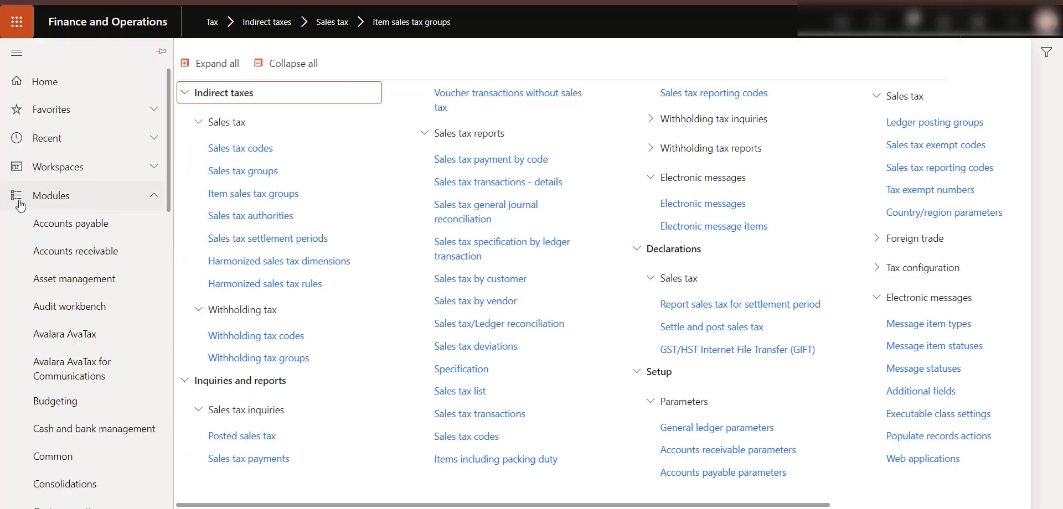
click(259, 171)
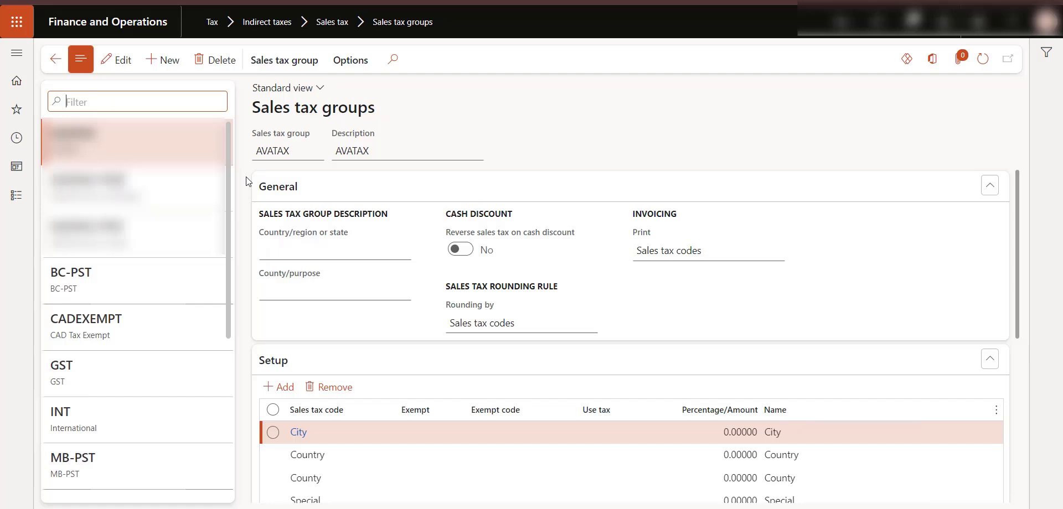
click(132, 288)
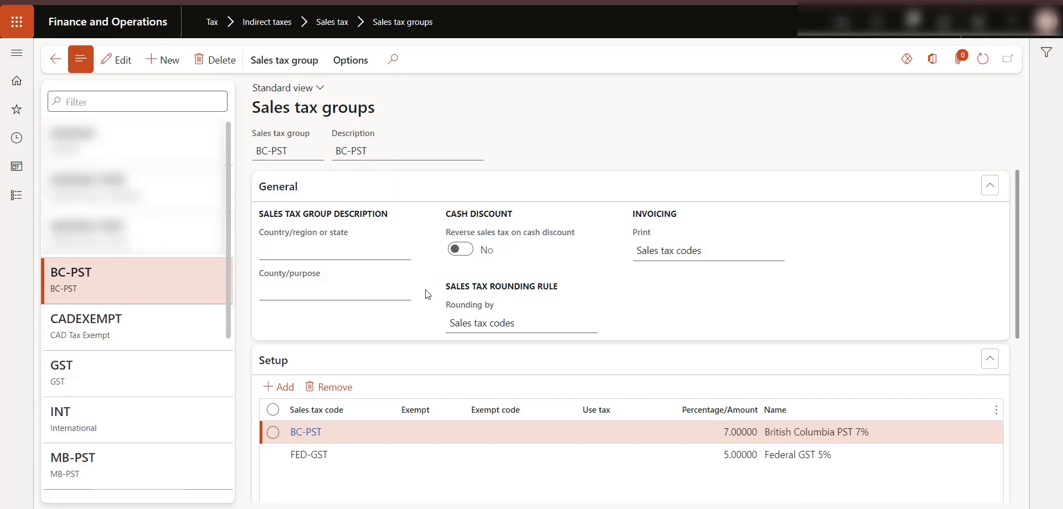
scroll(427, 296, down, 1)
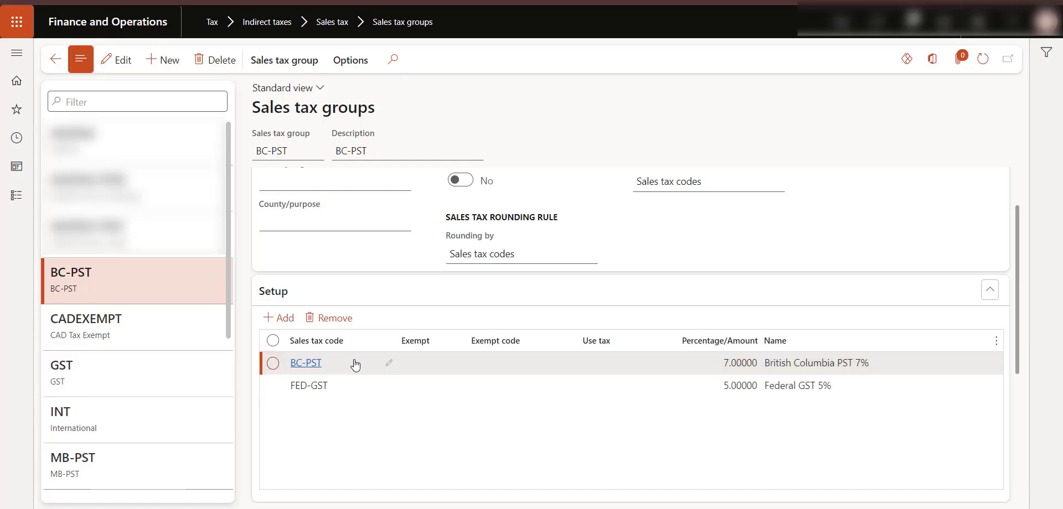
mouse_move(352, 365)
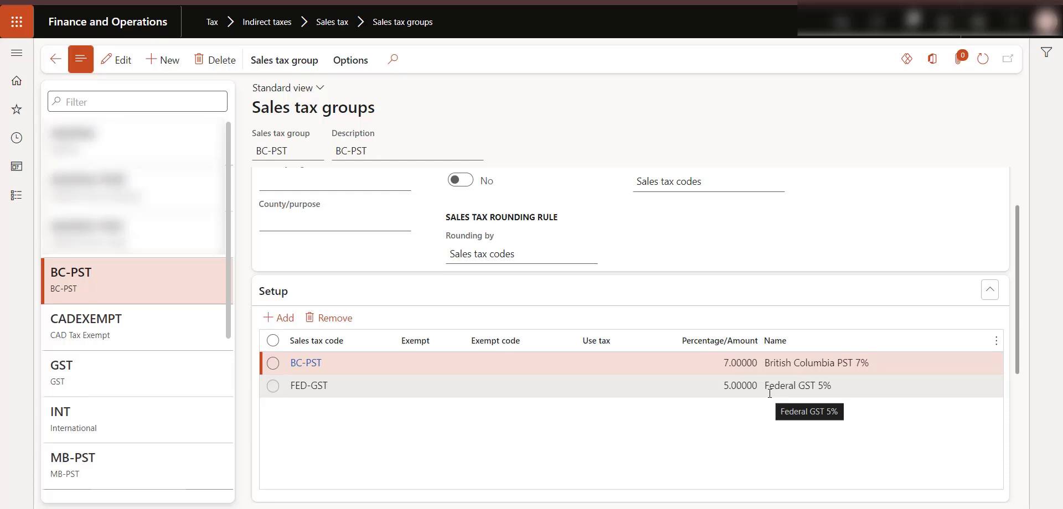
click(773, 387)
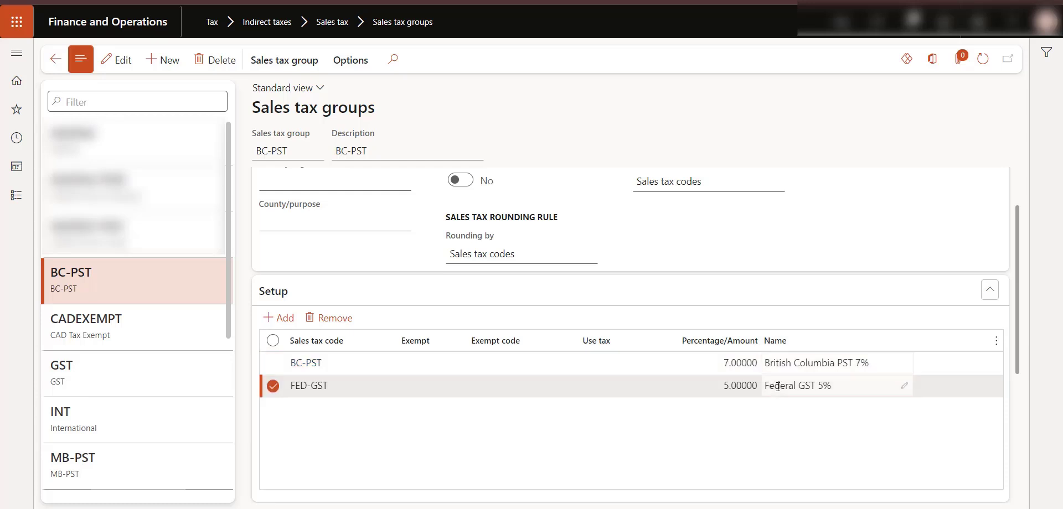
click(788, 358)
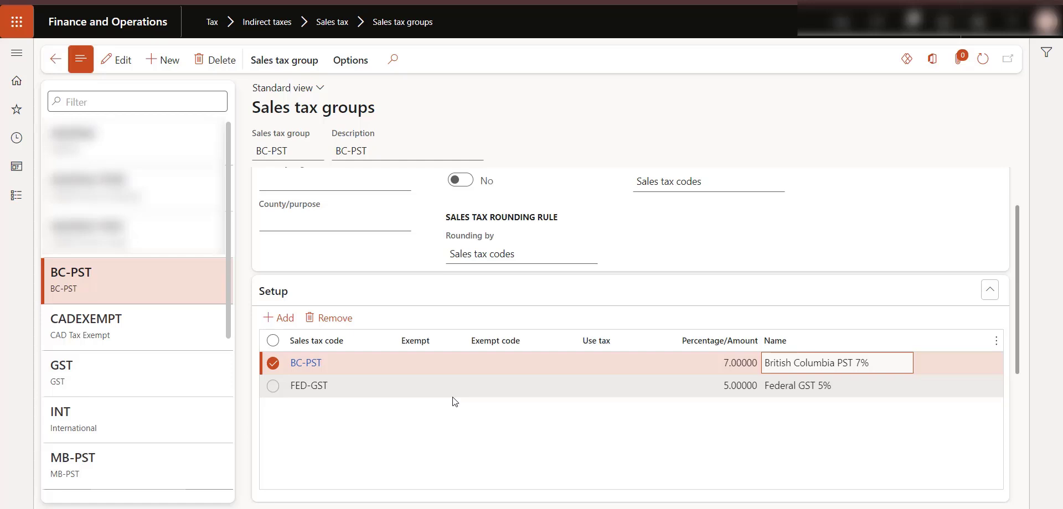
- Review the sales tax codes of the GST, INT and ON-HST sales tax groups
click(191, 371)
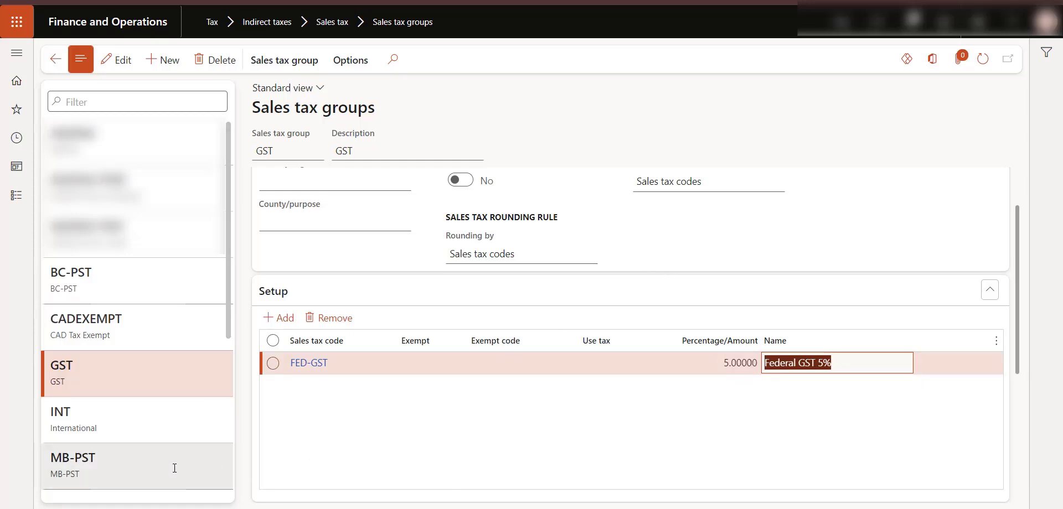
click(131, 434)
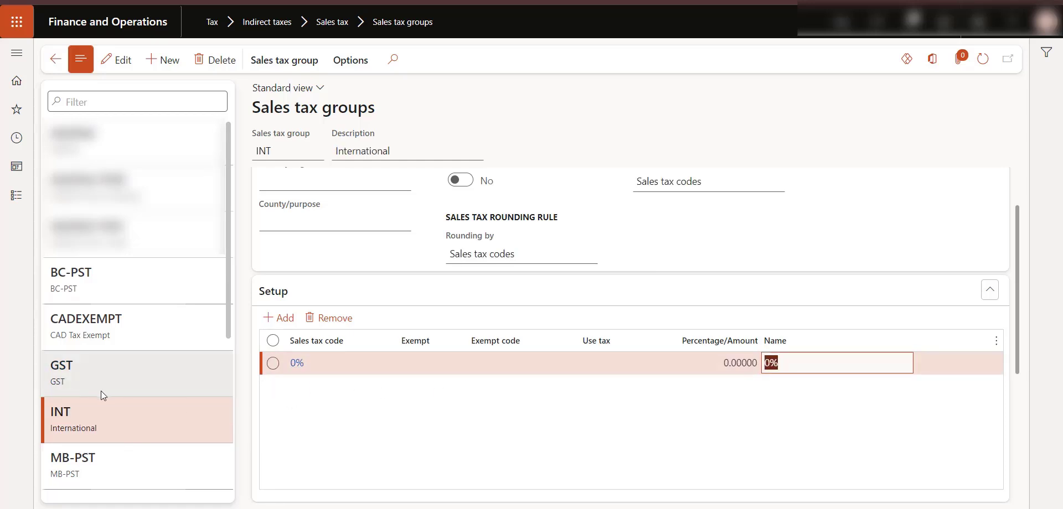
scroll(101, 392, down, 3)
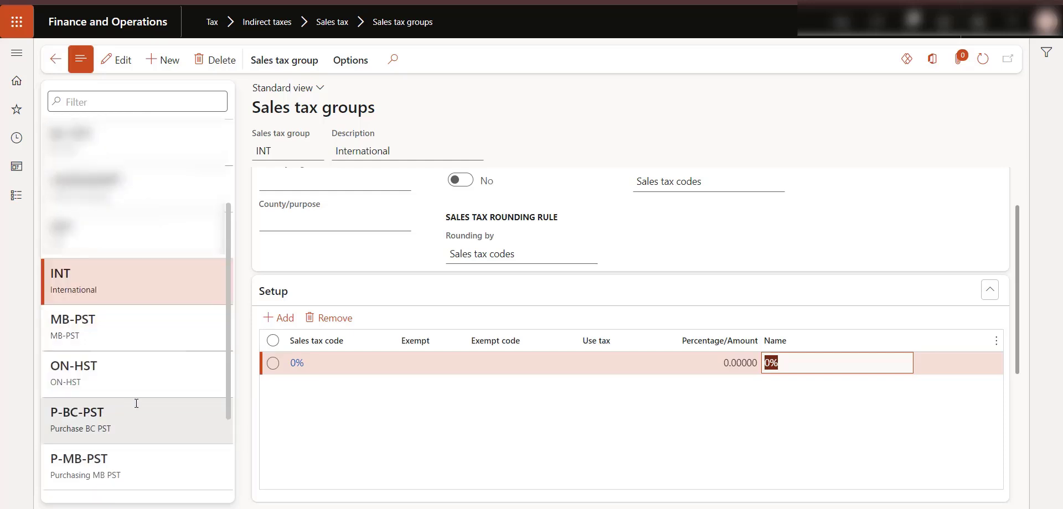
click(147, 374)
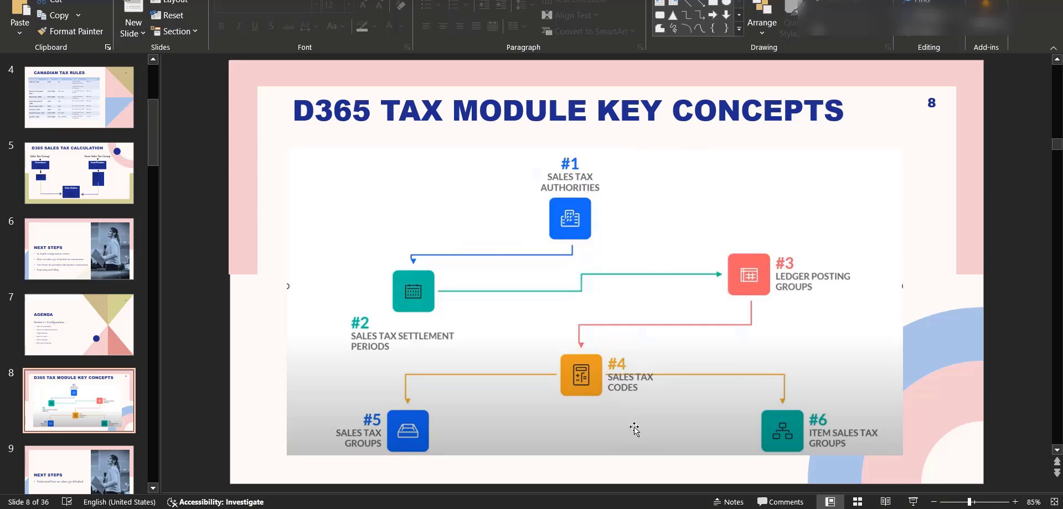
- Switch to the presentation and move to the Next Steps slide after the key concepts slide
click(107, 476)
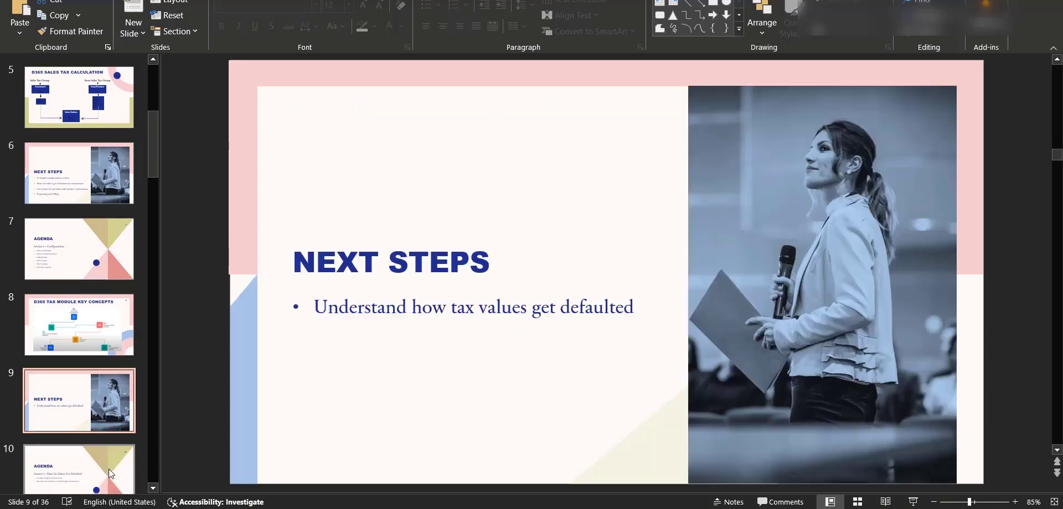